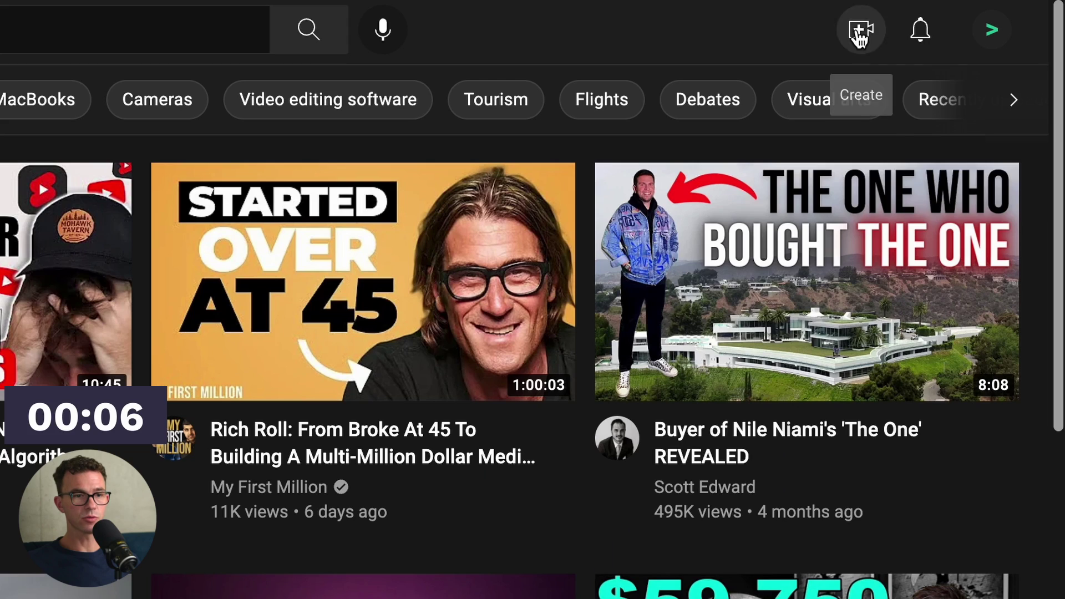
# - Upload the American Express review .mp4 by dragging it from Finder into the Upload videos dialog
pyautogui.click(970, 15)
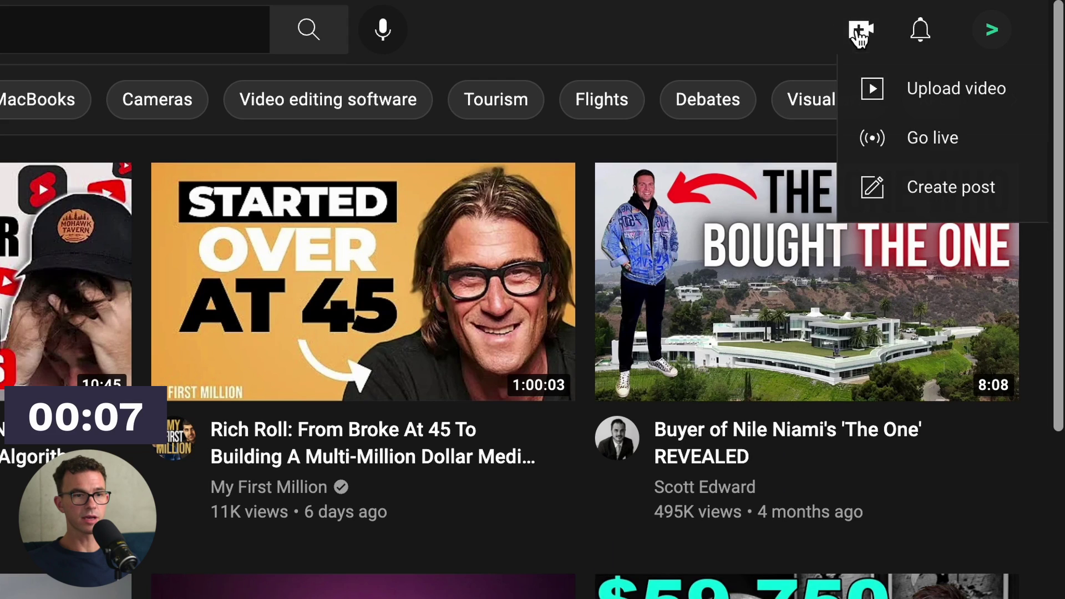
pyautogui.click(897, 88)
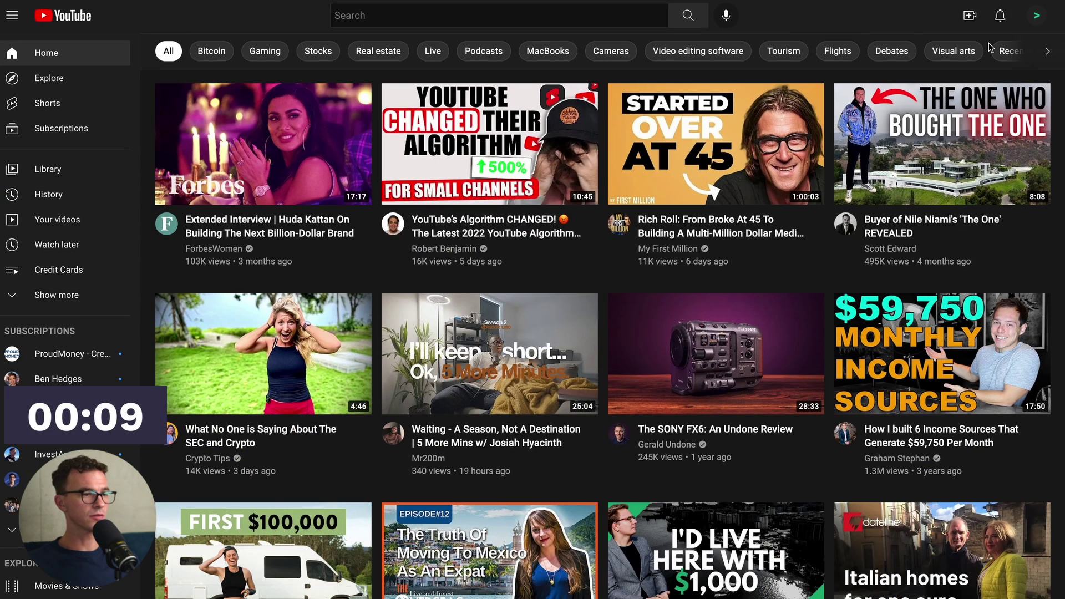
pyautogui.press('super+Tab')
pyautogui.press('super+Tab')
pyautogui.press('super+Tab')
pyautogui.press('super+Tab')
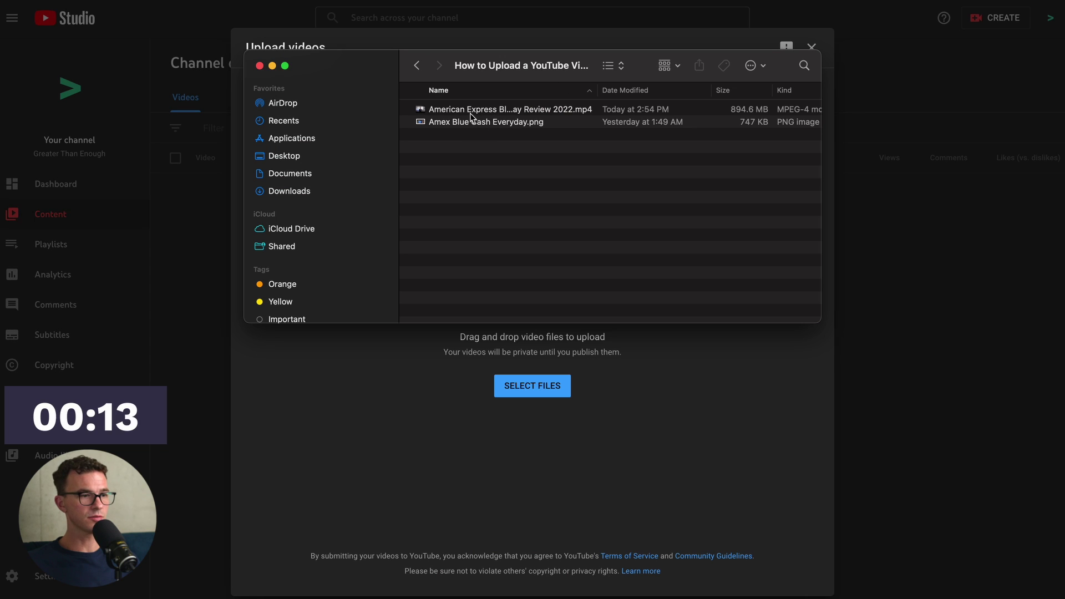
pyautogui.click(471, 111)
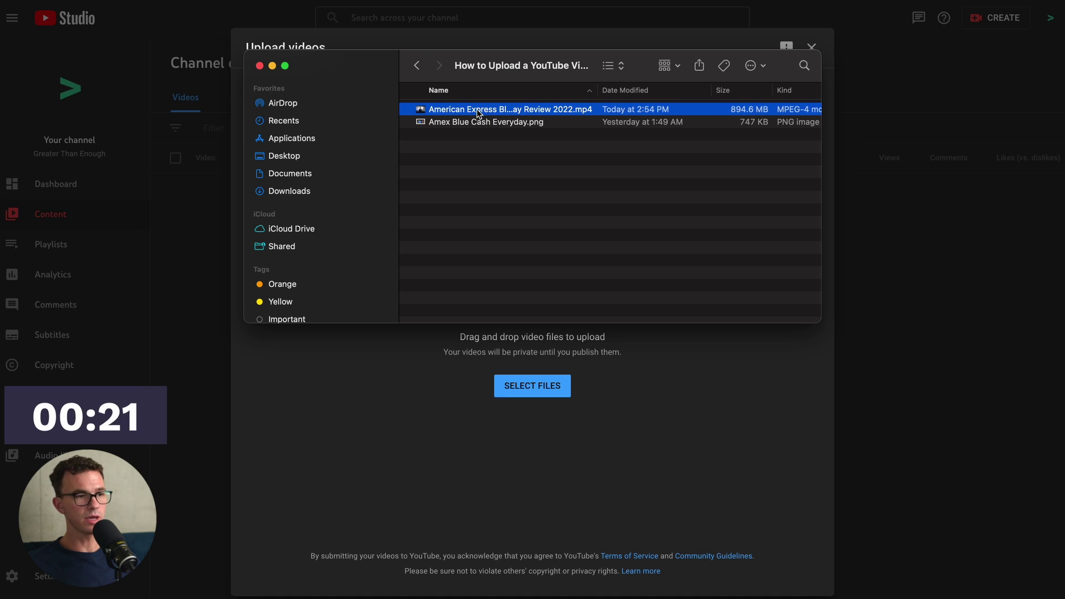
pyautogui.moveTo(418, 108); pyautogui.dragTo(523, 378)
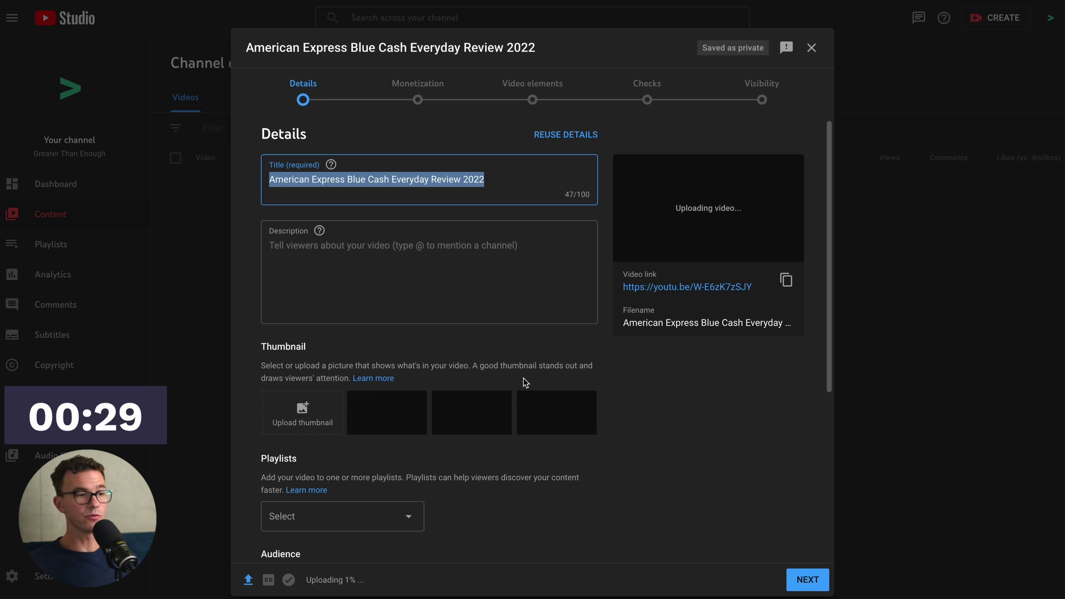
# - Correct the title's year so it reads American Express Blue Cash Everyday Review 2022
pyautogui.click(504, 176)
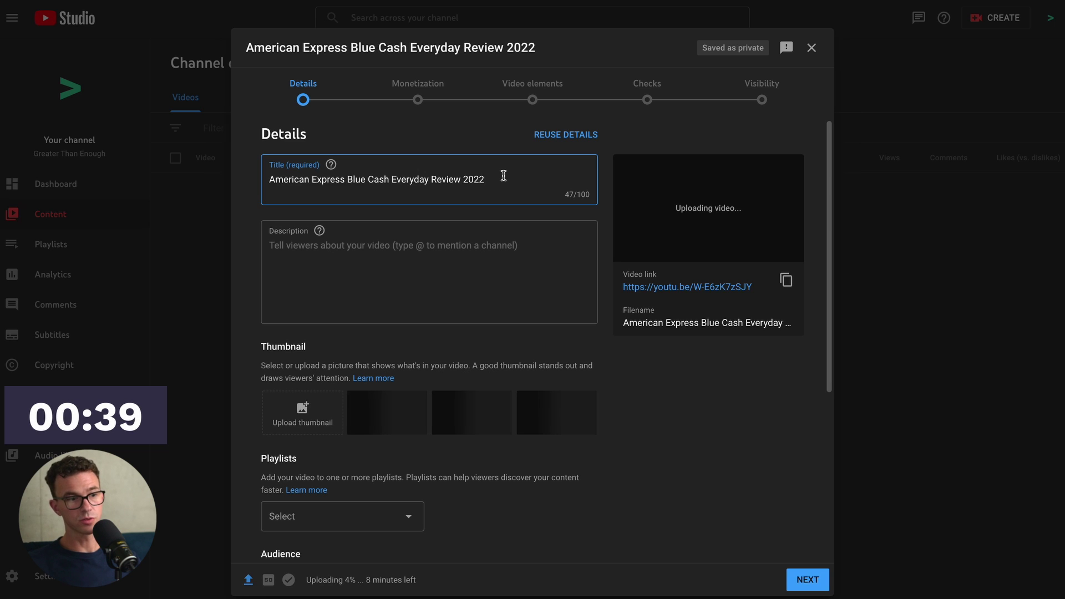
pyautogui.press('BackSpace')
pyautogui.write('2')
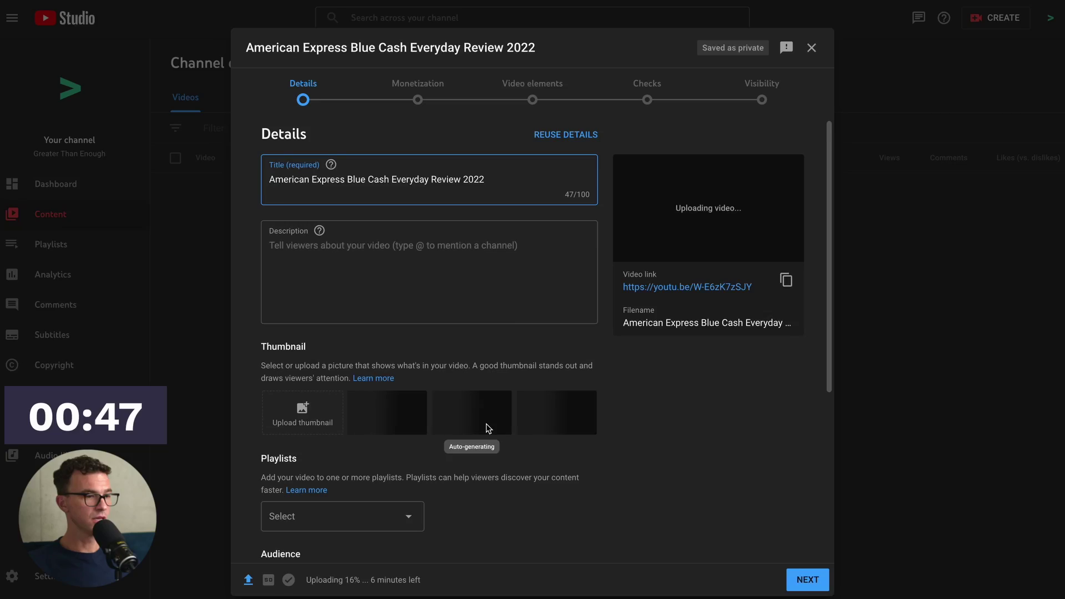
# - Copy the prepared description text from the Notion notes
pyautogui.press('super+Tab')
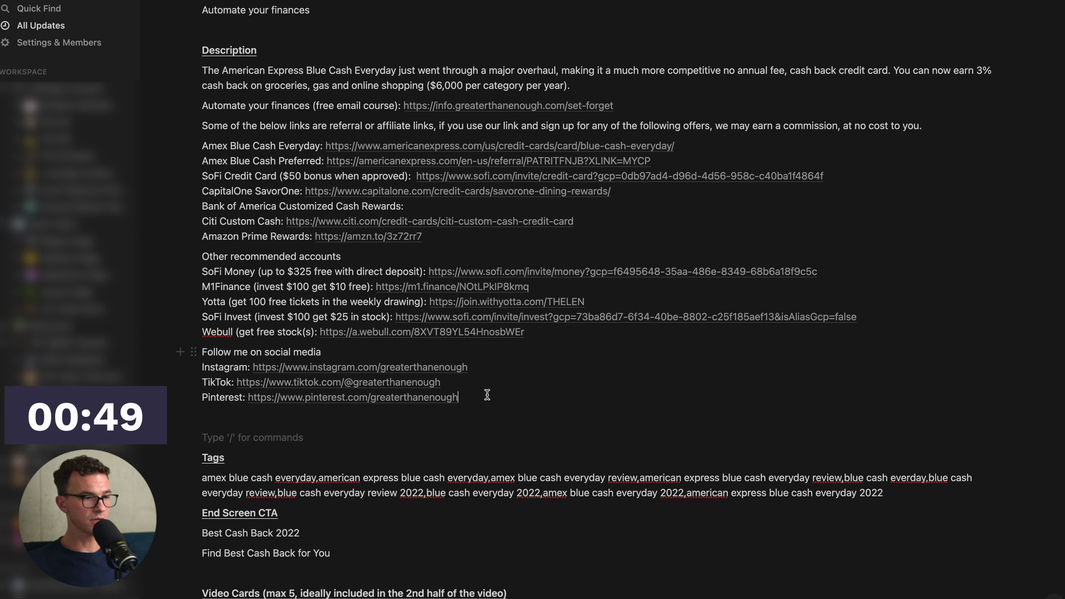
pyautogui.moveTo(488, 395); pyautogui.dragTo(206, 72)
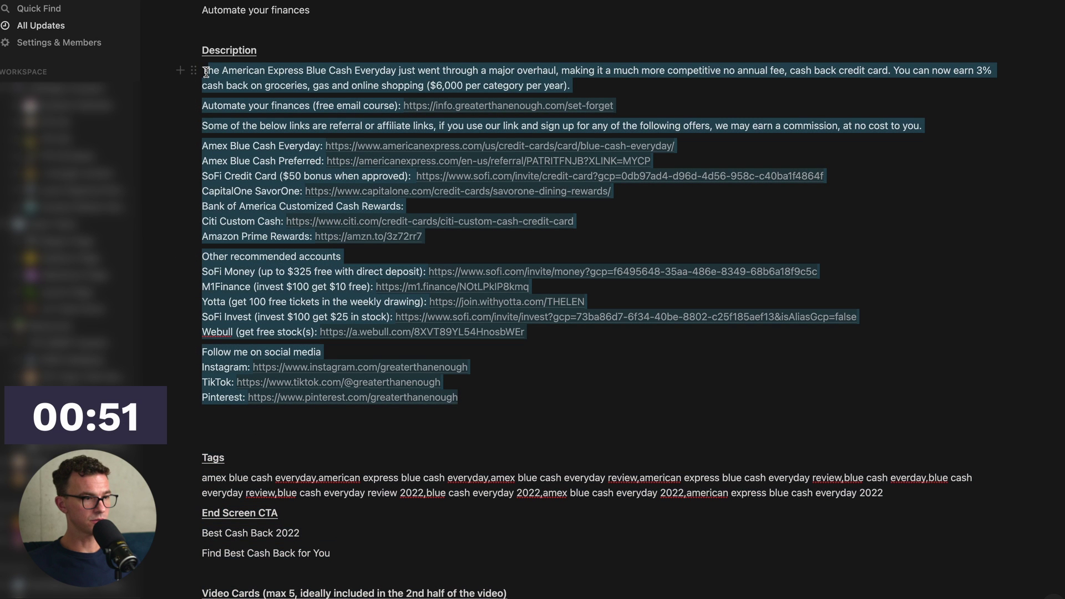
pyautogui.press('super+Tab')
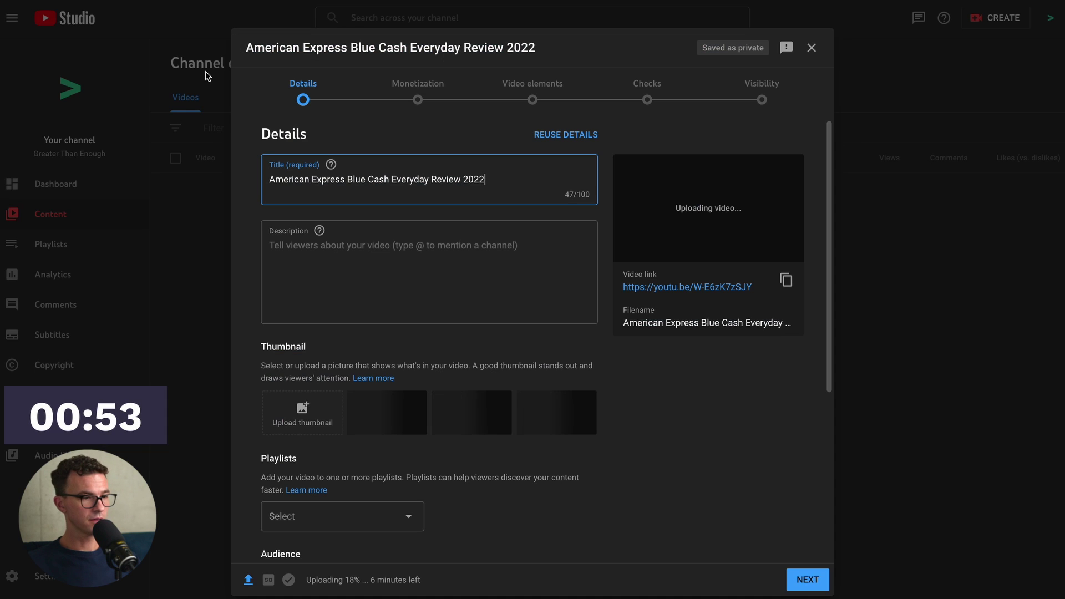
# - Paste the prepared description and links into the Description box
pyautogui.click(272, 258)
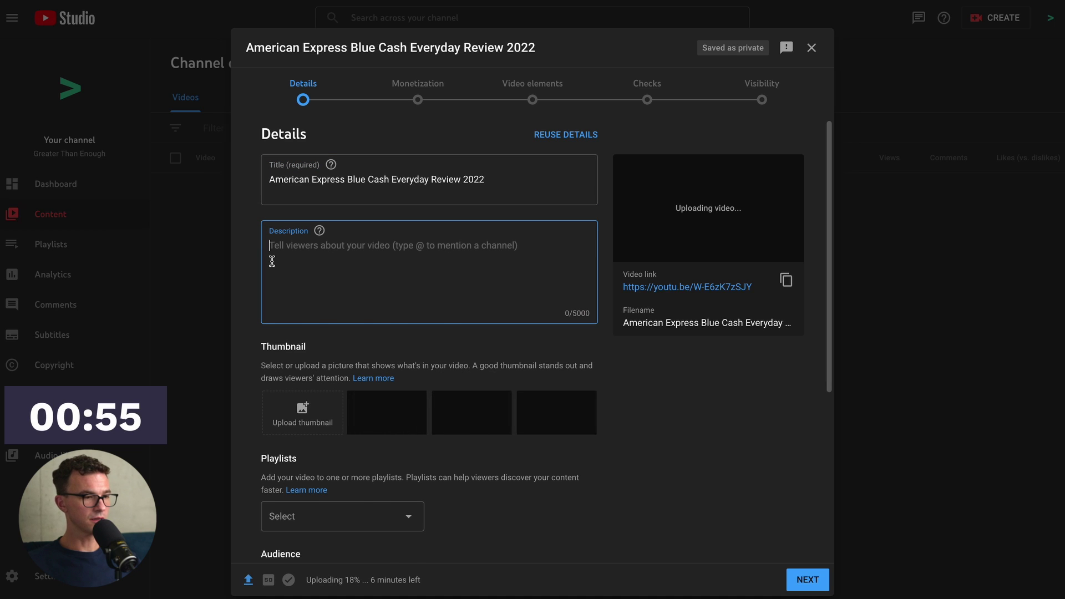
pyautogui.press('super+v')
pyautogui.scroll(-6, 658, 423)
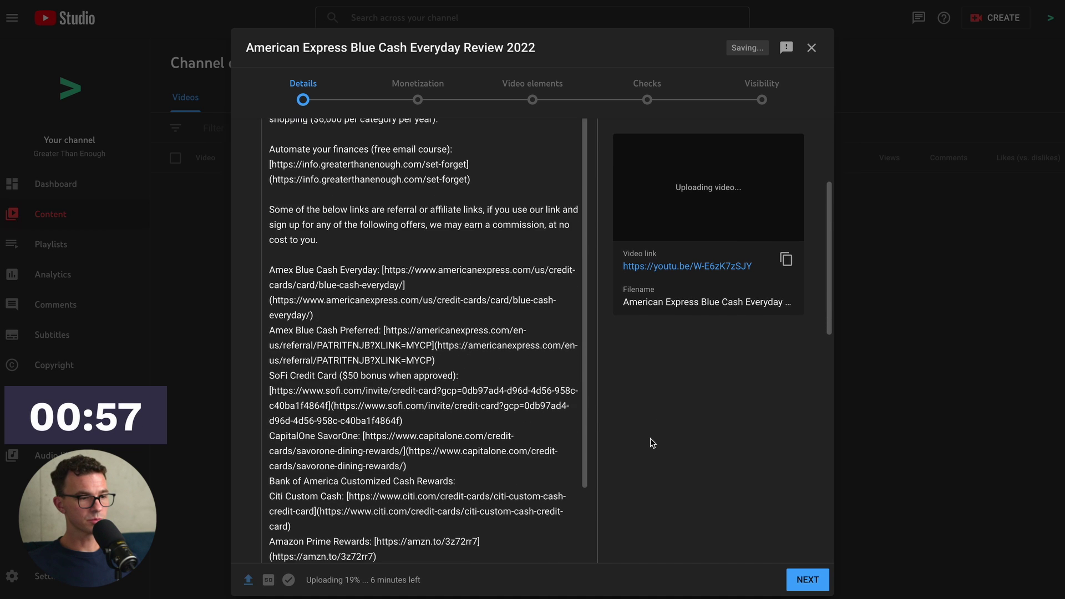
pyautogui.scroll(-1, 652, 440)
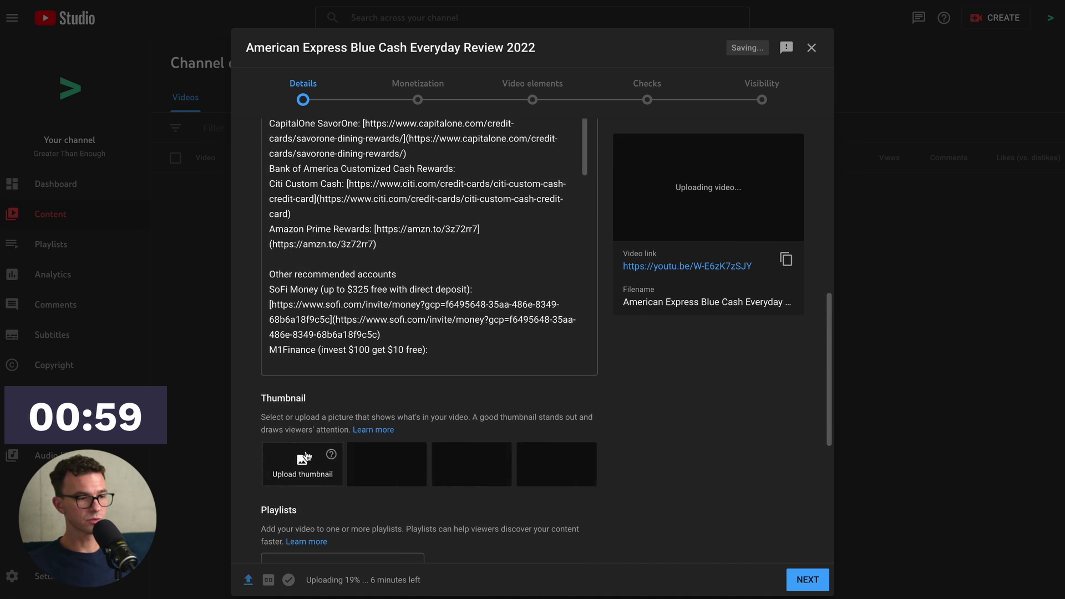
# - Set Amex Blue Cash Everyday.png as the custom thumbnail
pyautogui.click(305, 456)
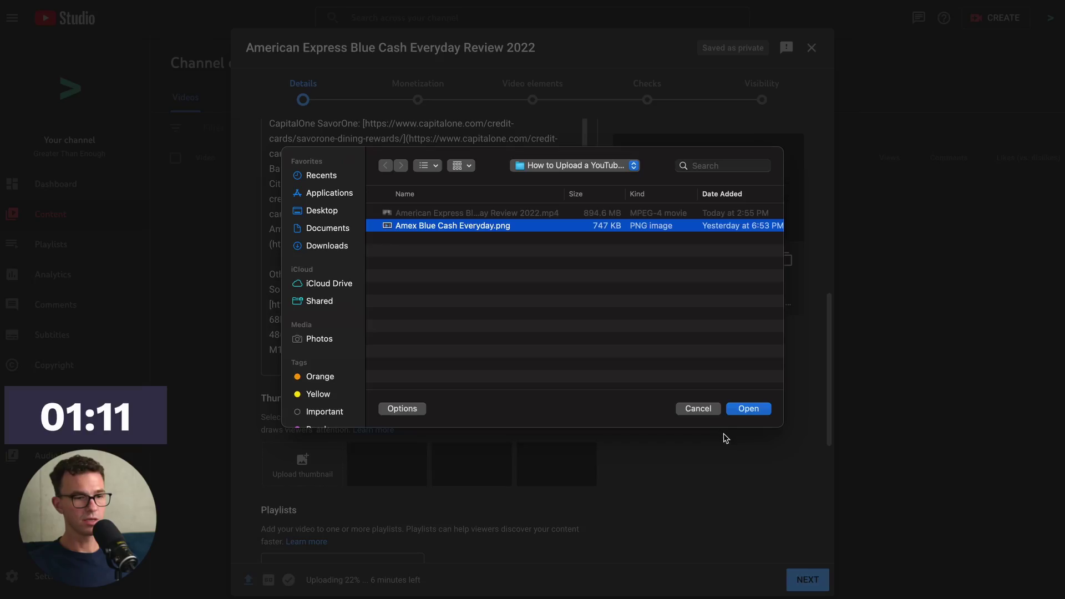
pyautogui.click(748, 408)
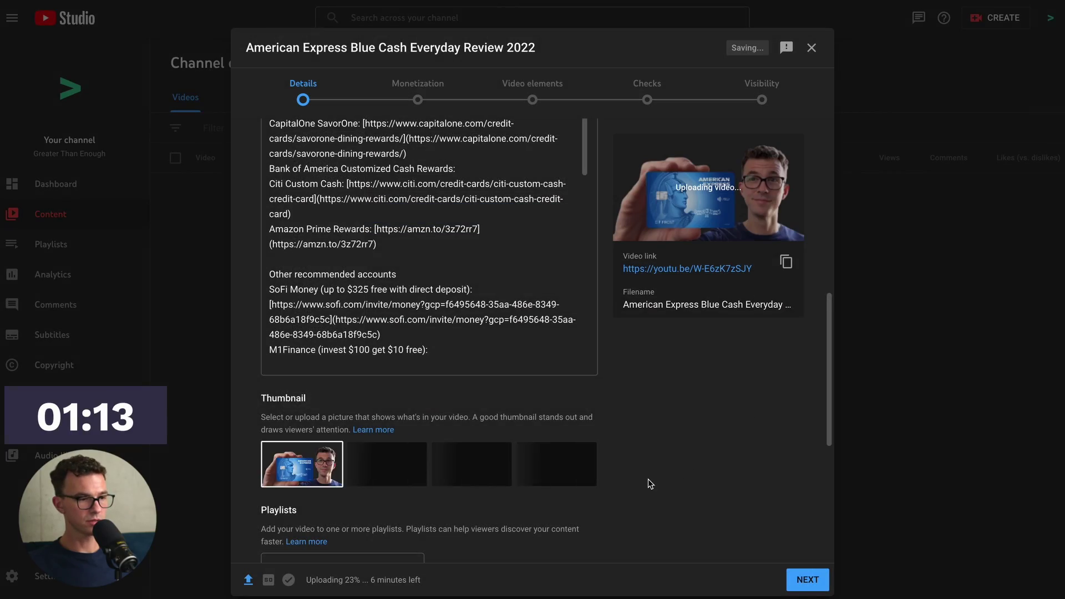
pyautogui.scroll(-3, 648, 484)
# - Add the video to the Credit Cards playlist, keep 'No, it's not made for kids', and expand Show more
pyautogui.click(345, 417)
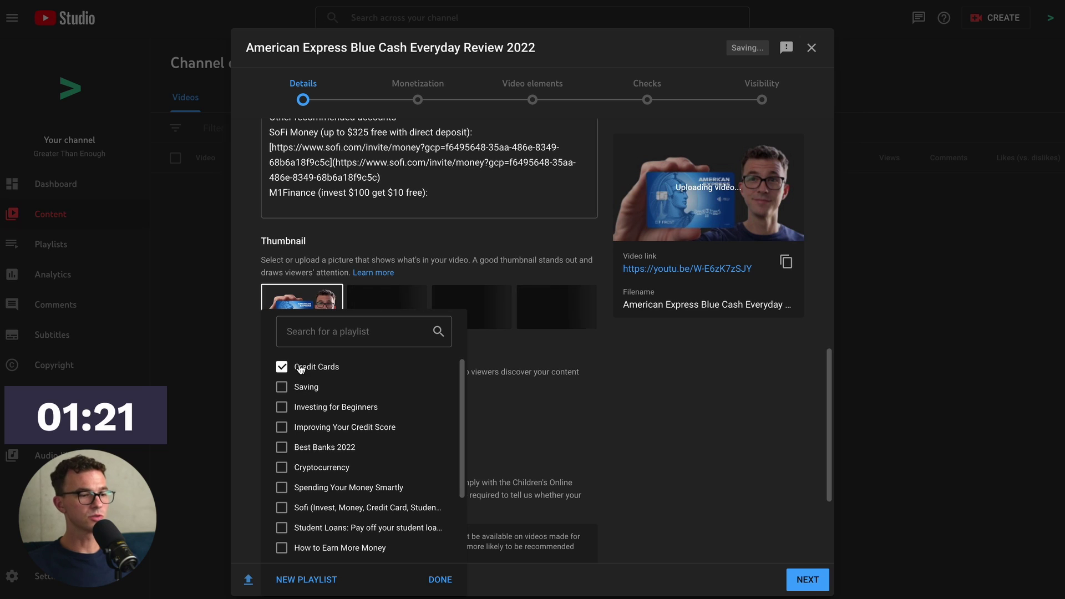
pyautogui.click(441, 579)
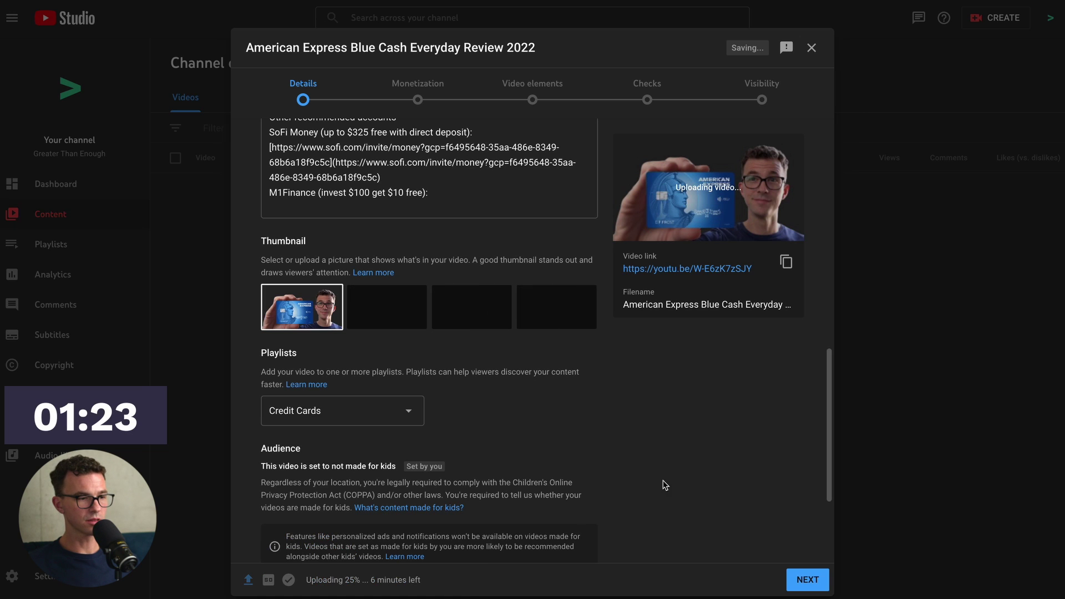
pyautogui.scroll(-3, 704, 469)
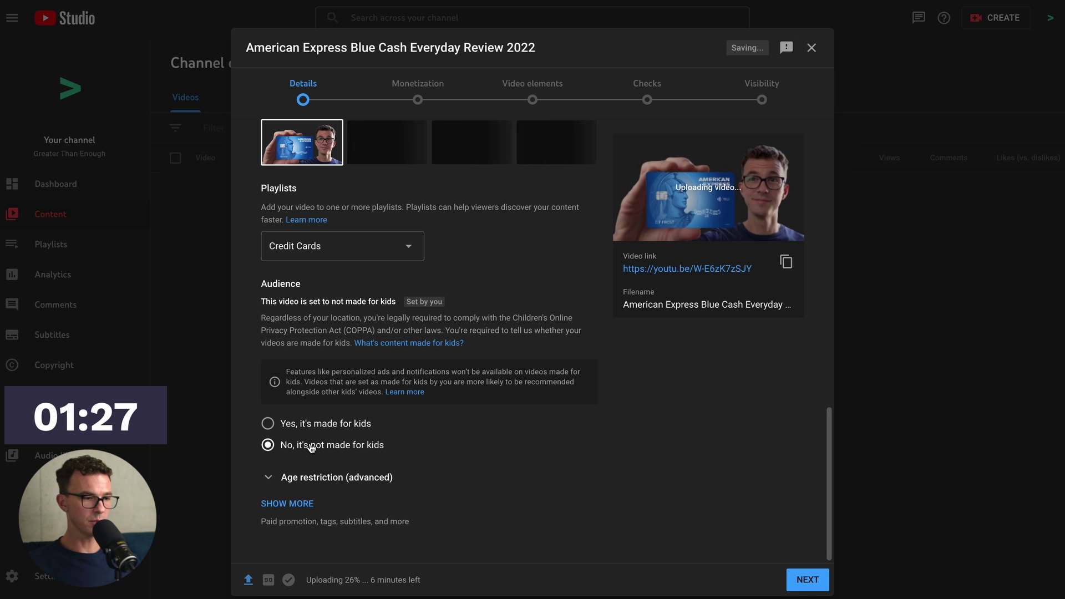
pyautogui.click(301, 506)
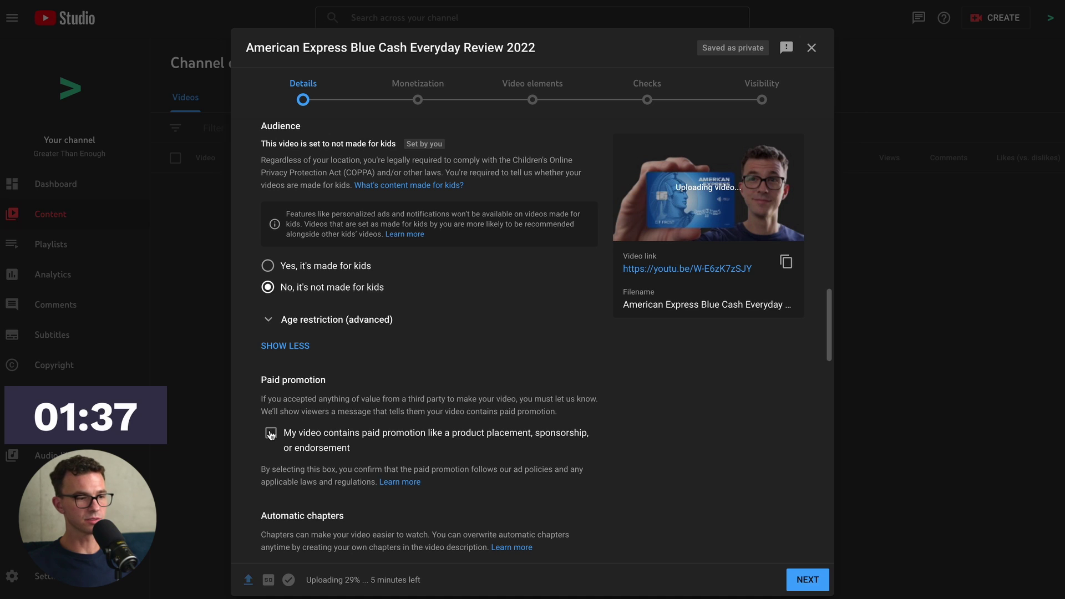
pyautogui.scroll(-6, 436, 475)
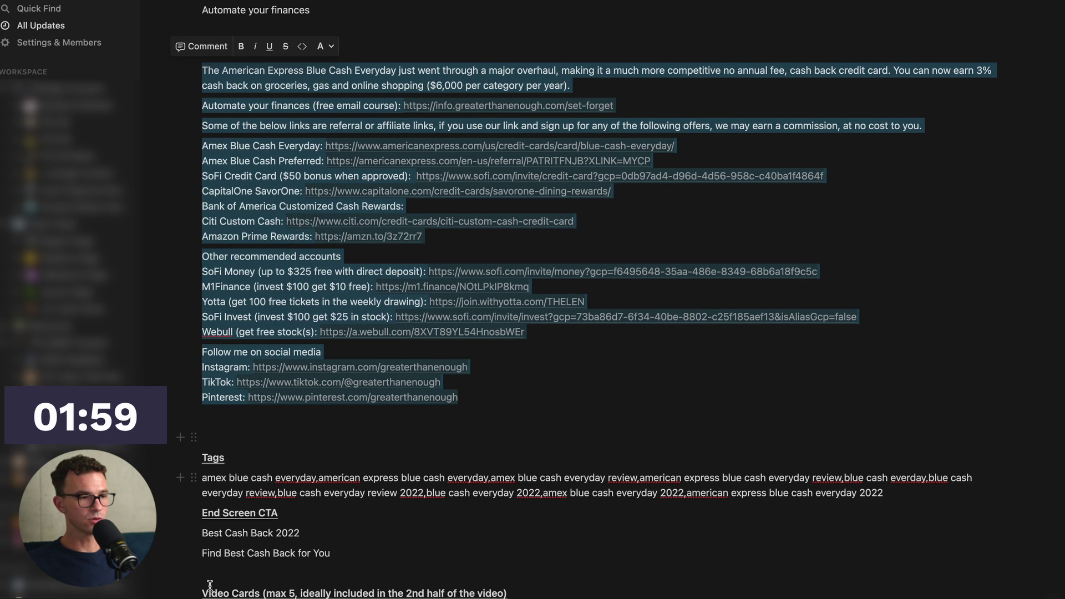
# - Copy the comma-separated Tags paragraph from Notion
pyautogui.moveTo(885, 491); pyautogui.dragTo(369, 459)
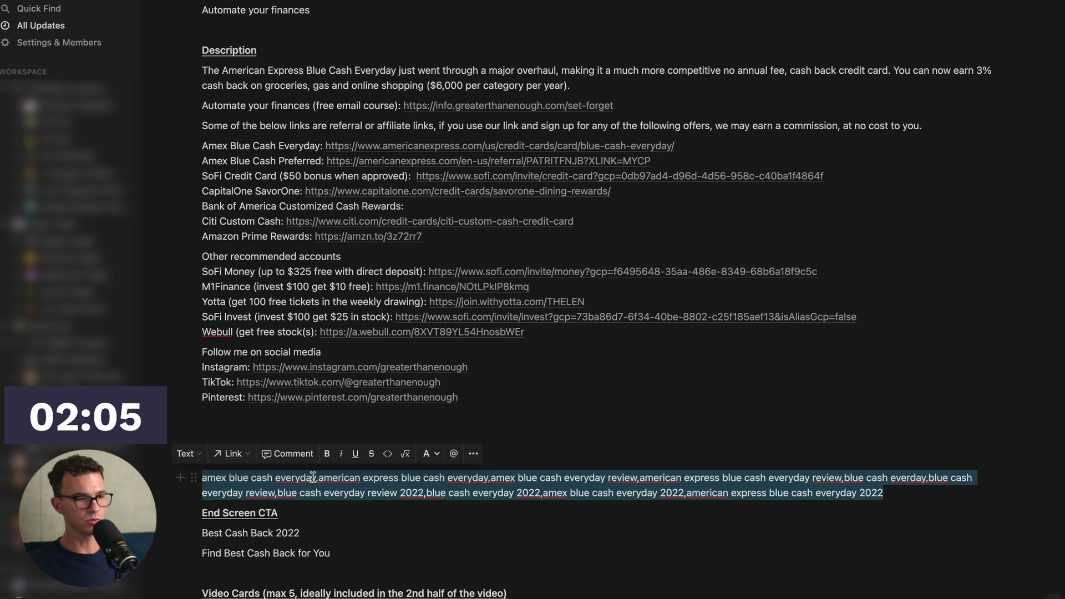
pyautogui.press('super+Tab')
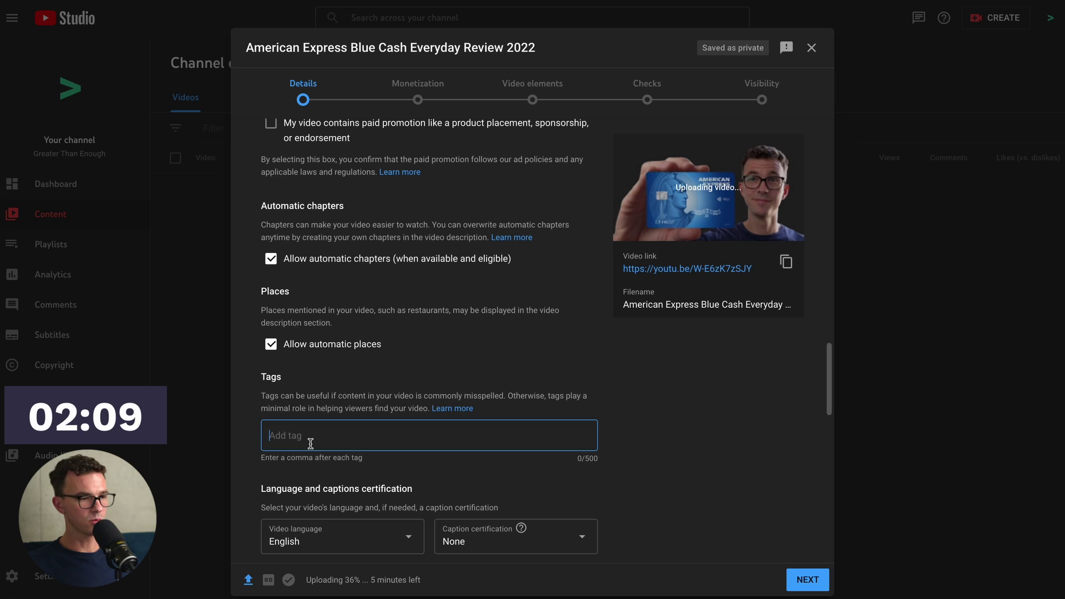
# - Paste the copied tags into the Tags field and continue to Monetization
pyautogui.press('super+v')
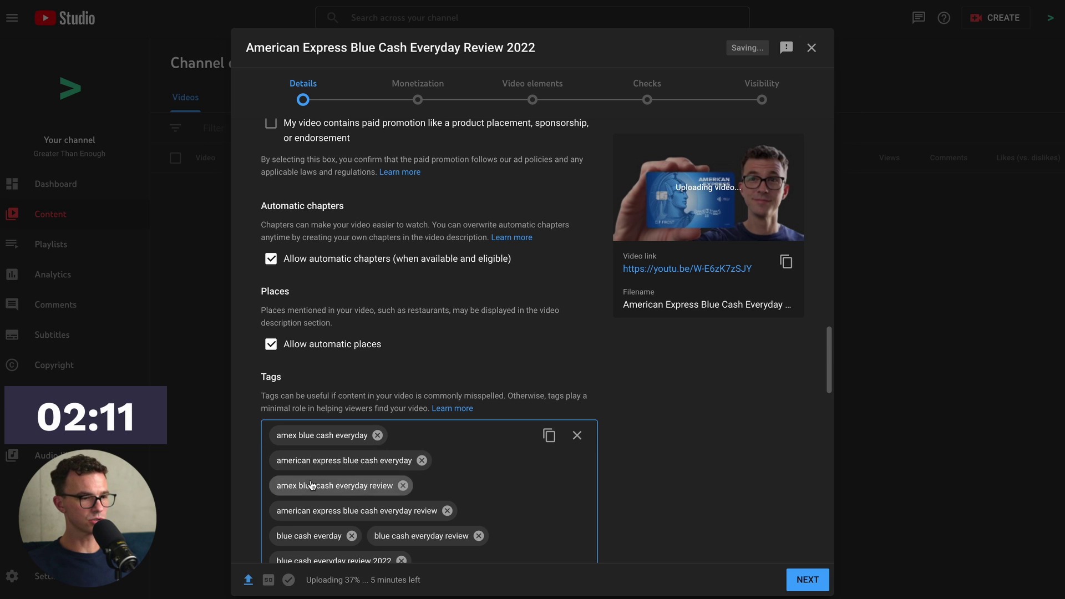
pyautogui.scroll(-3, 395, 474)
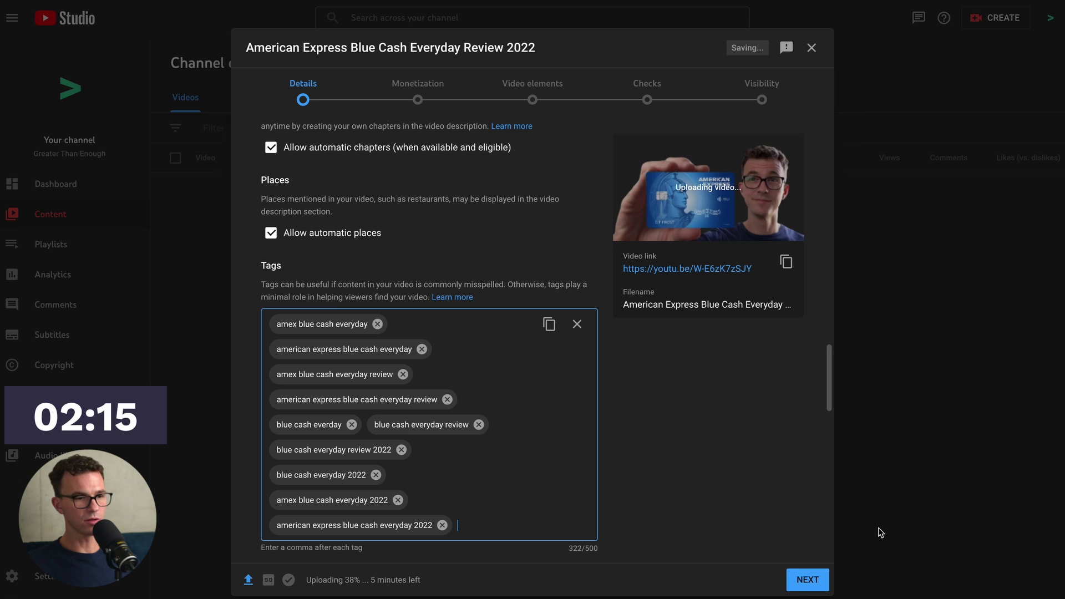
pyautogui.click(807, 580)
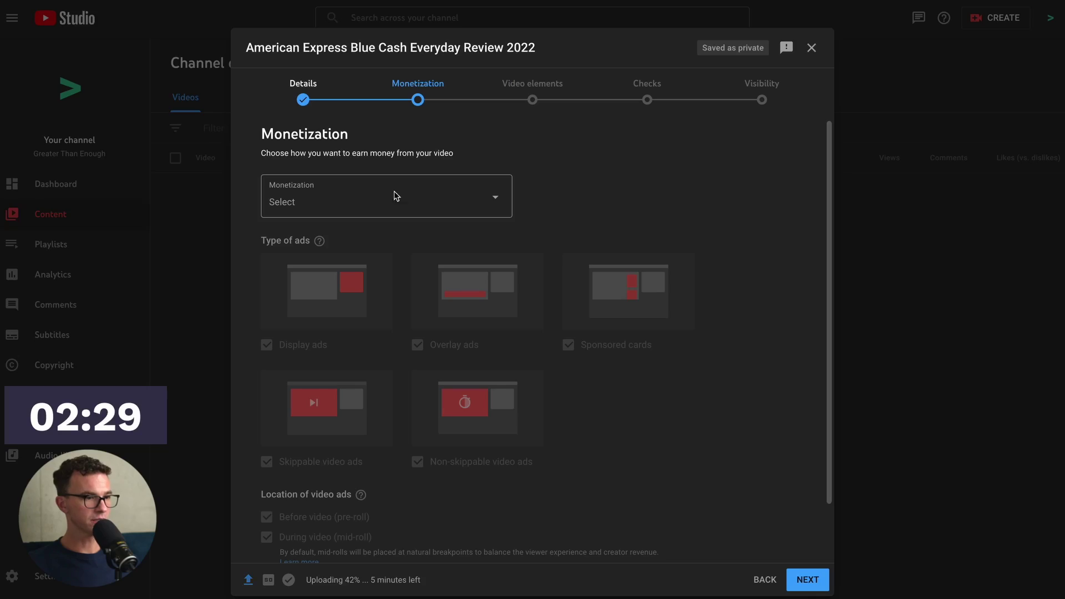
# - Turn monetization On and continue to ad suitability
pyautogui.click(360, 204)
pyautogui.click(438, 257)
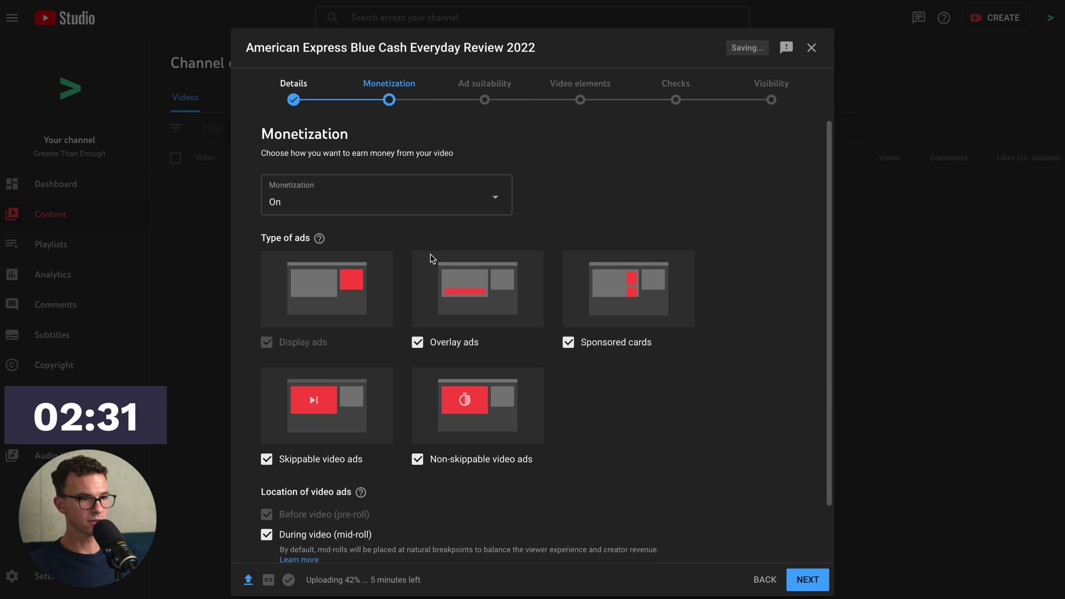
pyautogui.click(808, 580)
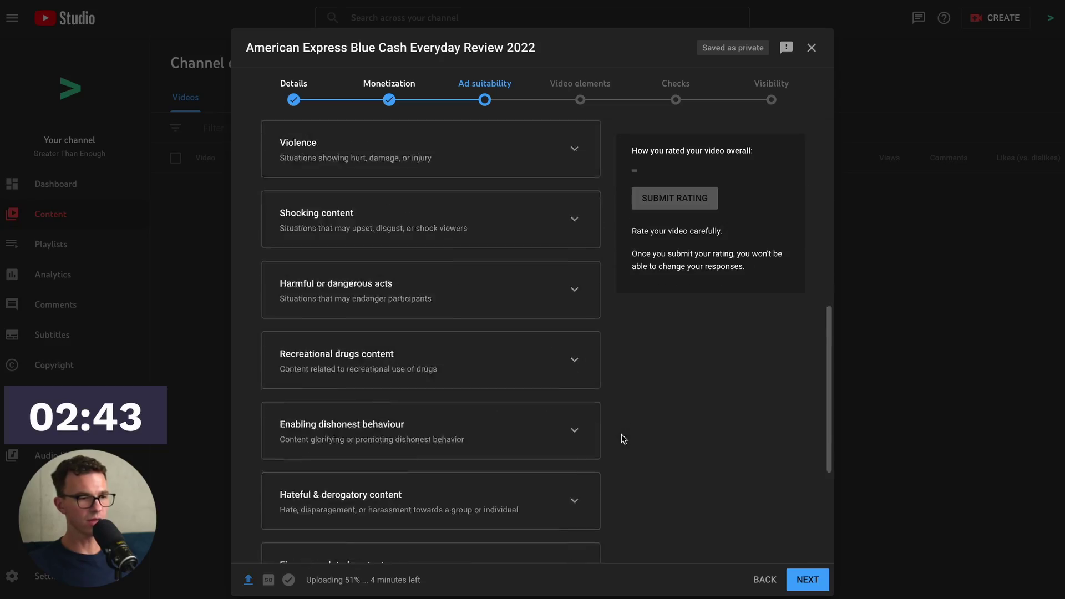
pyautogui.scroll(-4, 623, 438)
# - Rate ad suitability as 'None of the above', submit the rating, and continue to Video elements
pyautogui.click(272, 537)
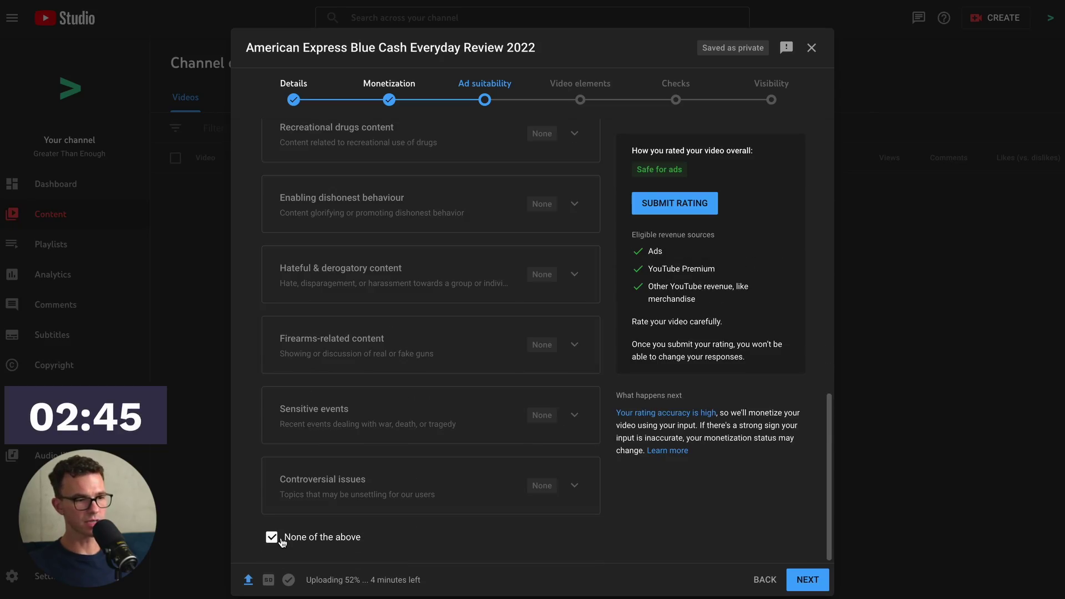
pyautogui.click(669, 211)
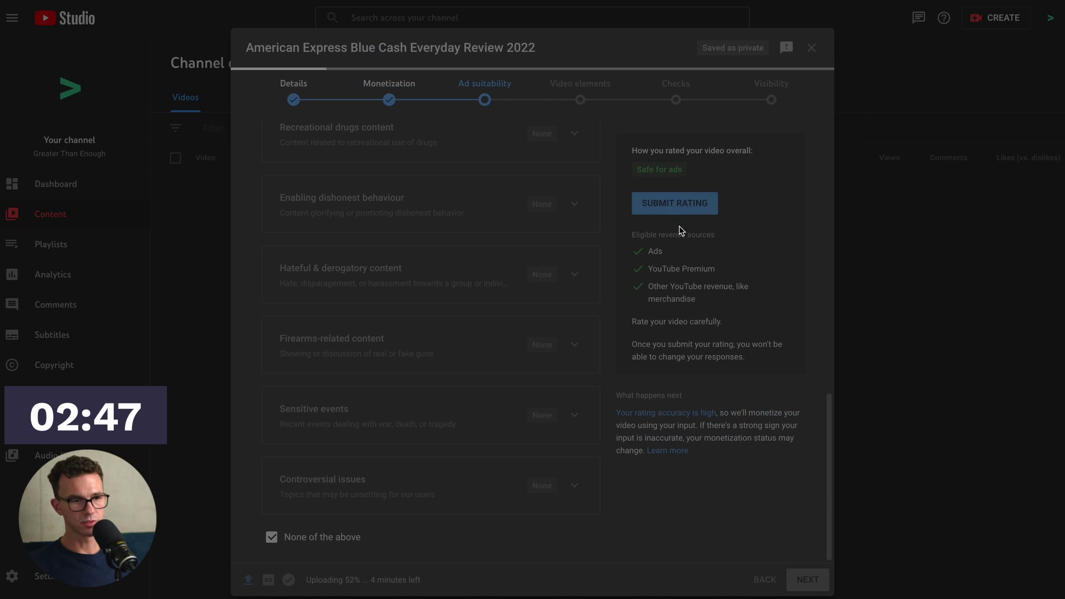
pyautogui.click(807, 580)
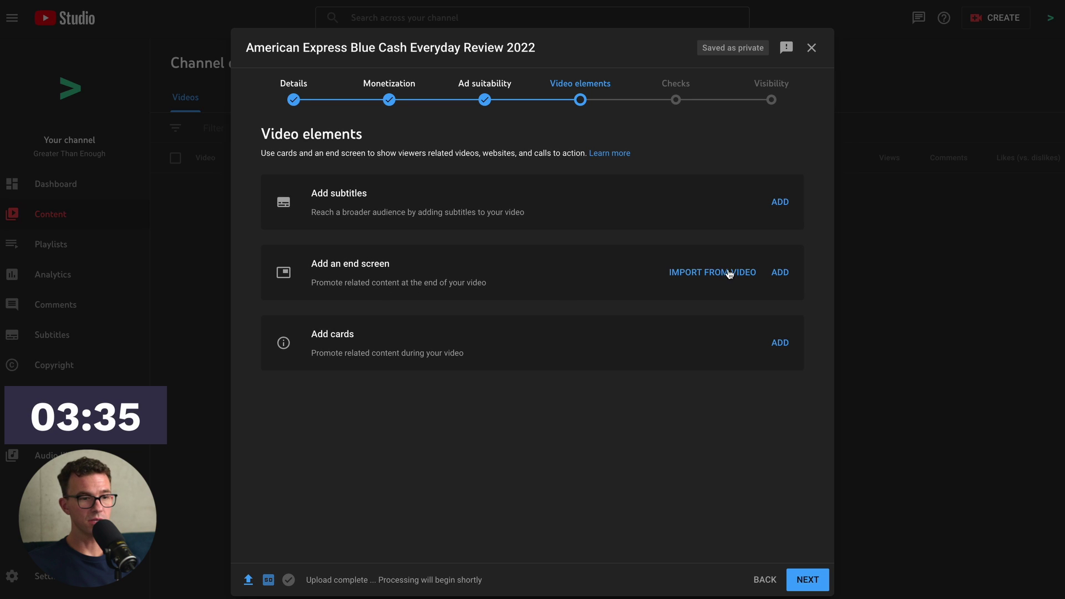
# - Add an end-screen video element featuring 'Find the Best Cash Back Credit Cards for YOU'
pyautogui.click(780, 273)
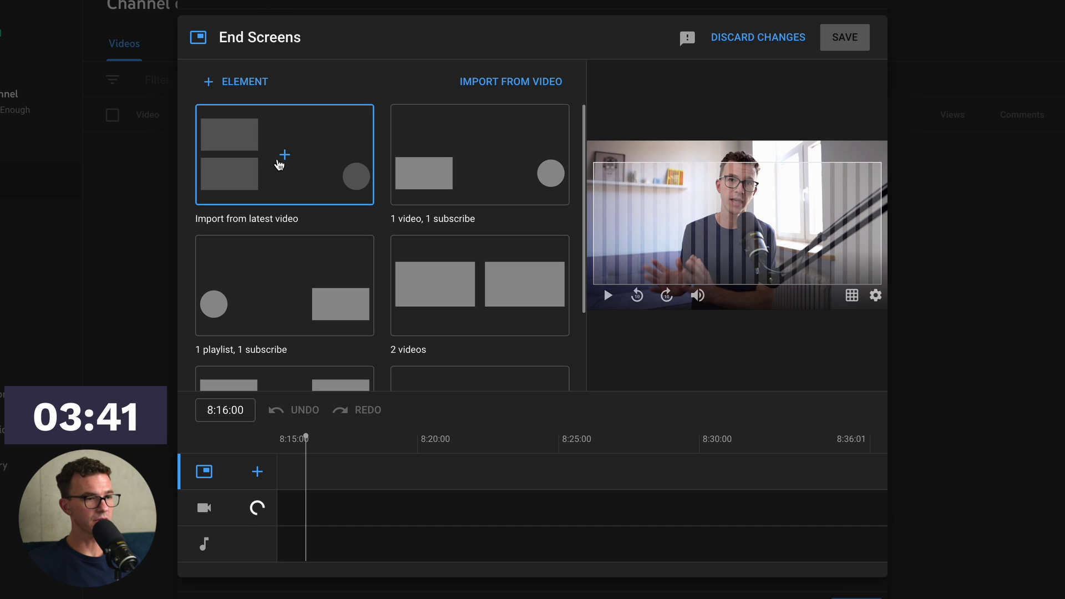
pyautogui.scroll(-1, 352, 271)
pyautogui.scroll(1, 351, 271)
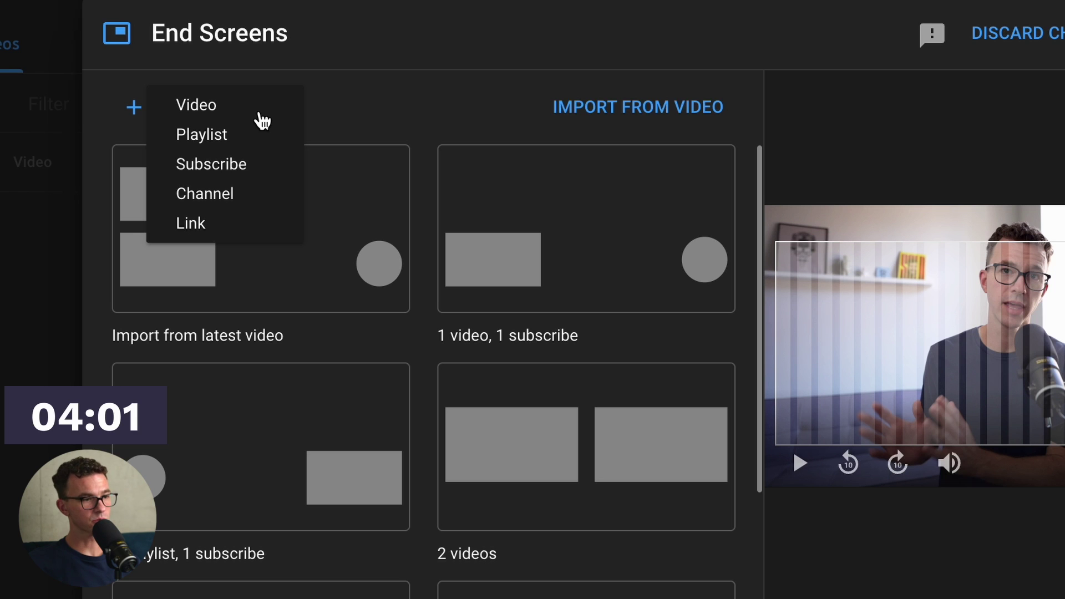
pyautogui.click(219, 112)
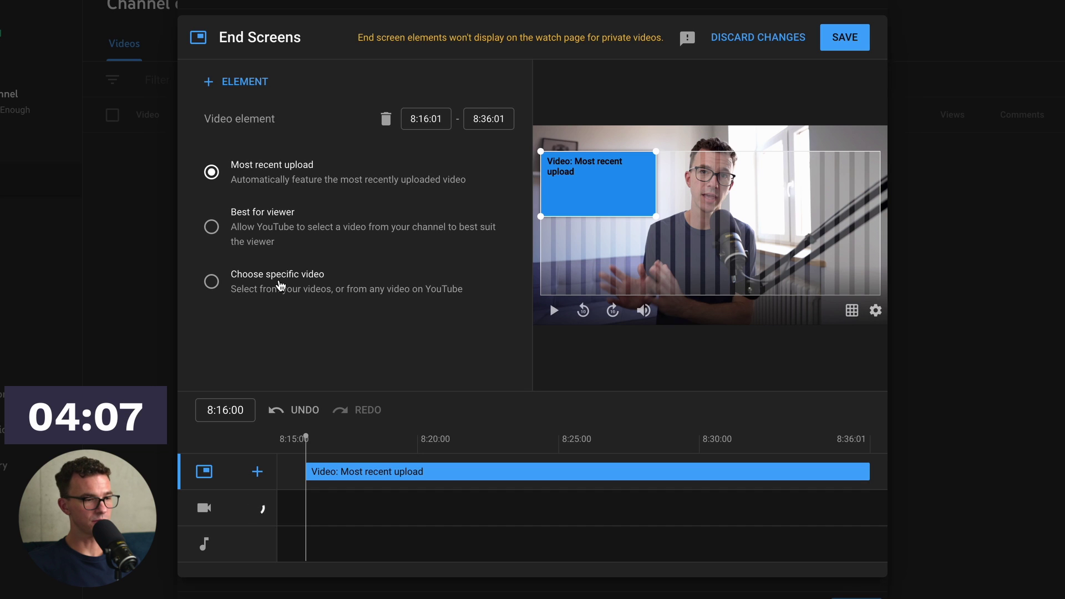
pyautogui.click(280, 286)
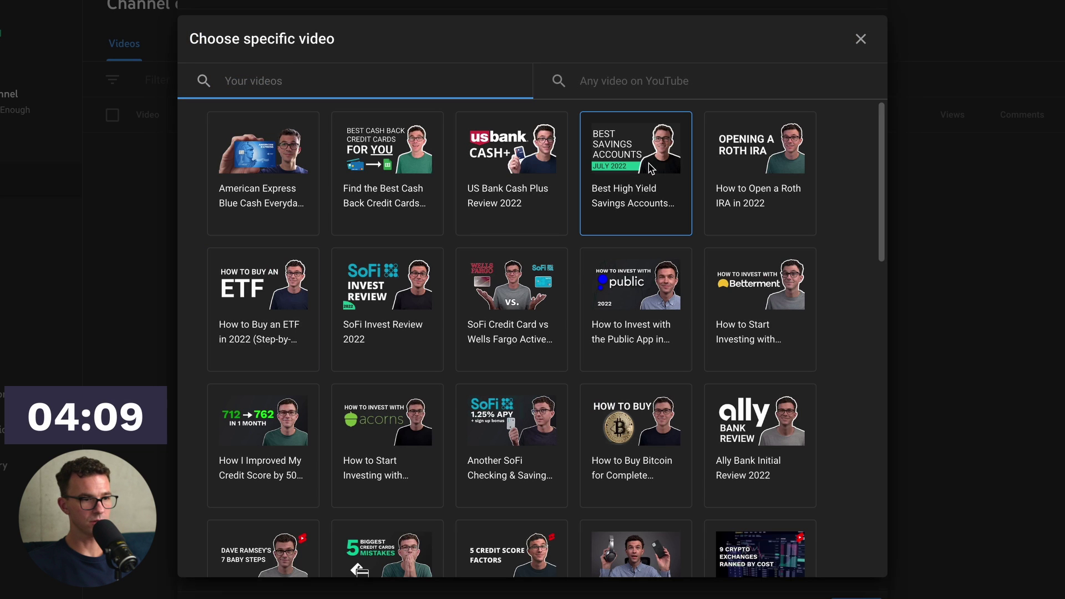
pyautogui.click(387, 167)
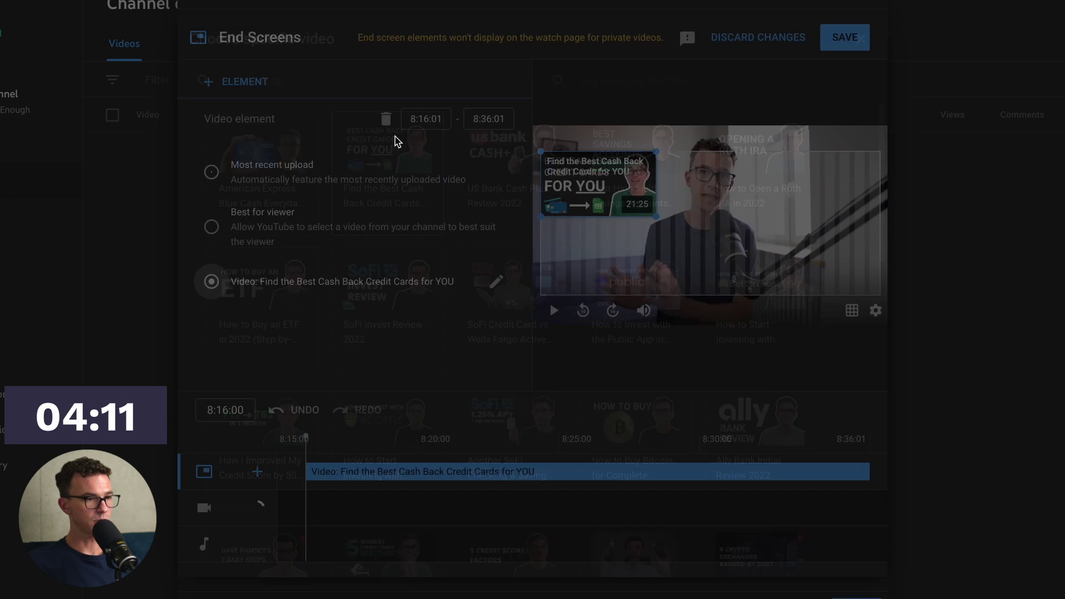
# - Add a Credit Cards playlist element and place it below the featured video
pyautogui.click(228, 89)
pyautogui.click(231, 98)
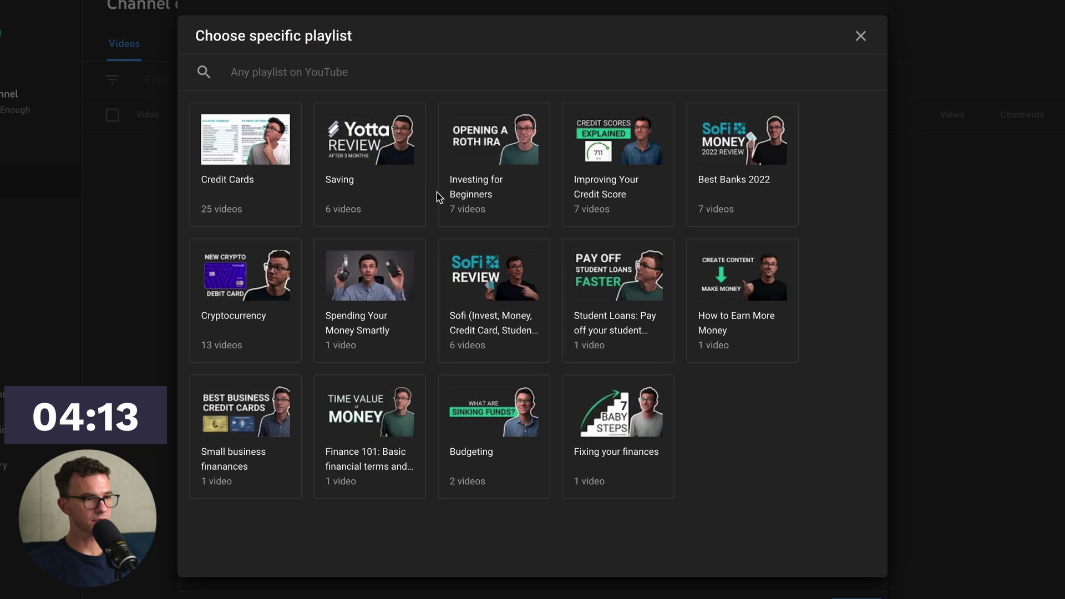
pyautogui.click(257, 143)
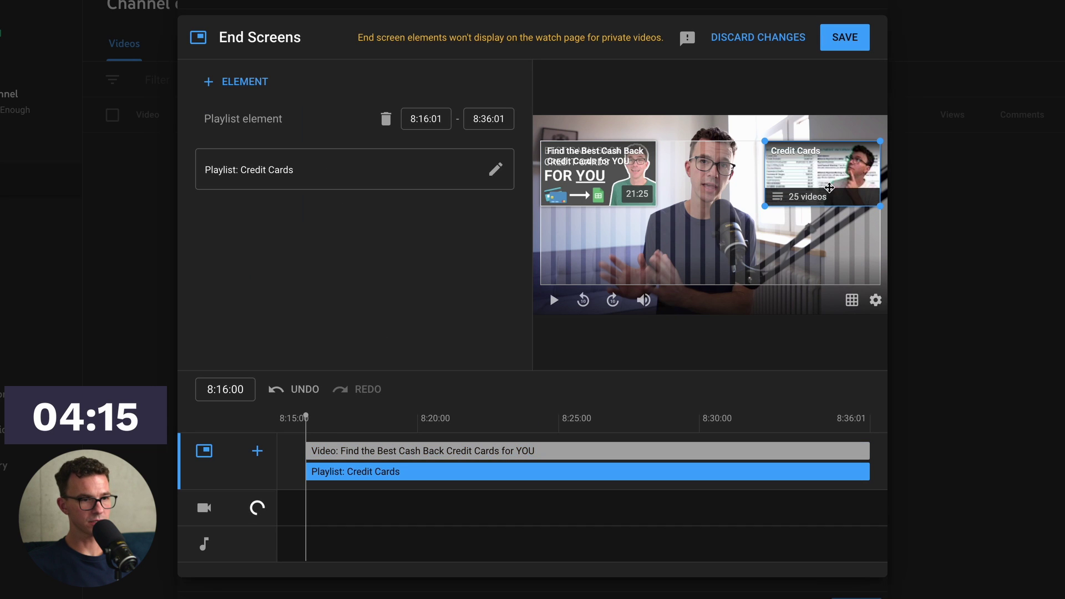
pyautogui.moveTo(806, 171); pyautogui.dragTo(581, 252)
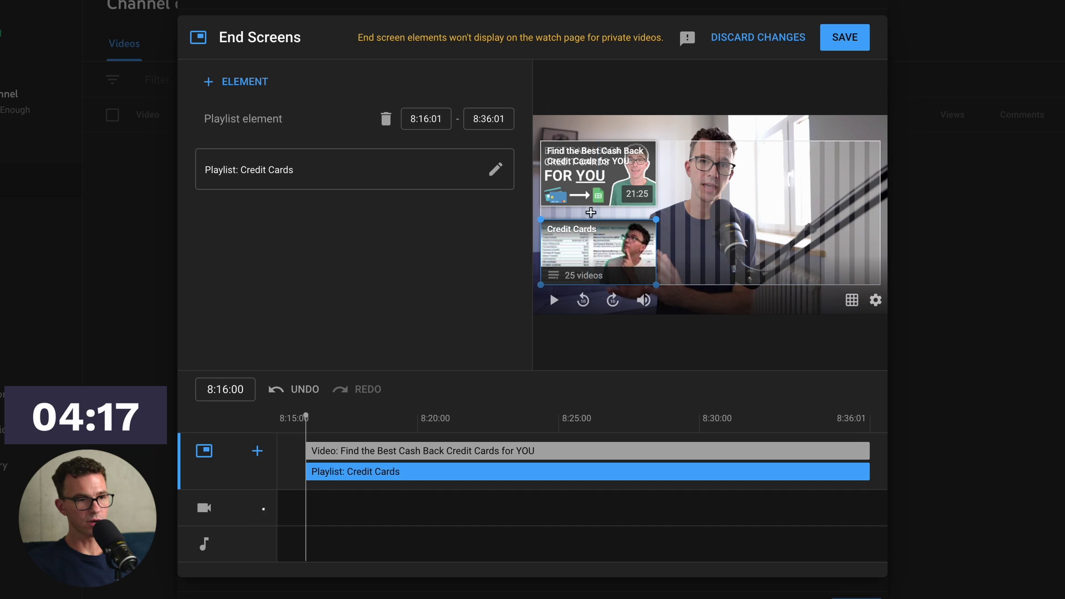
# - Make the video and playlist elements start at about 8:25 on the timeline
pyautogui.click(543, 162)
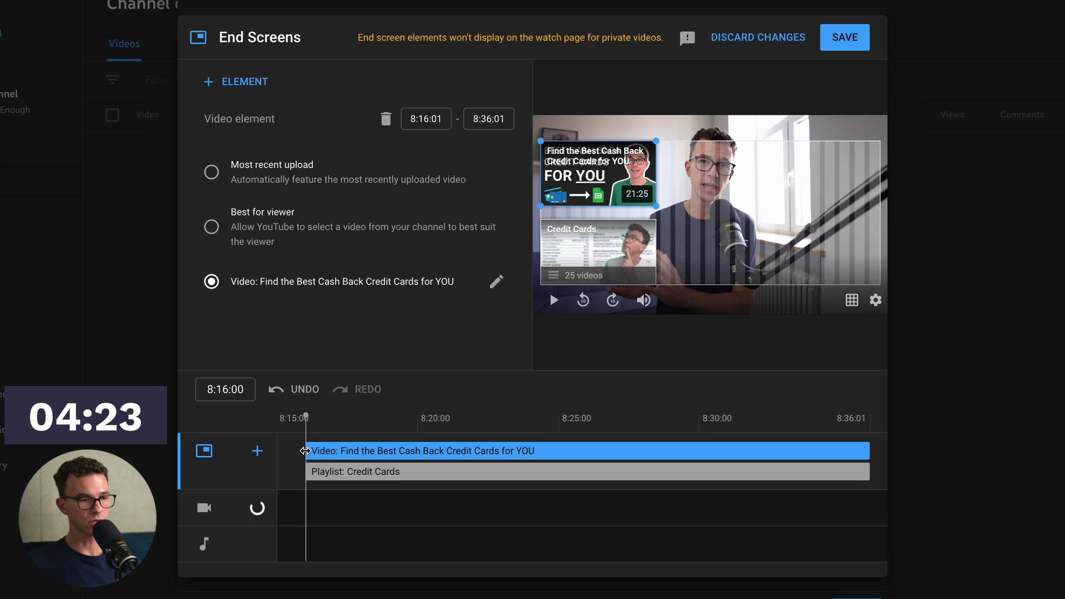
pyautogui.moveTo(305, 451); pyautogui.dragTo(560, 453)
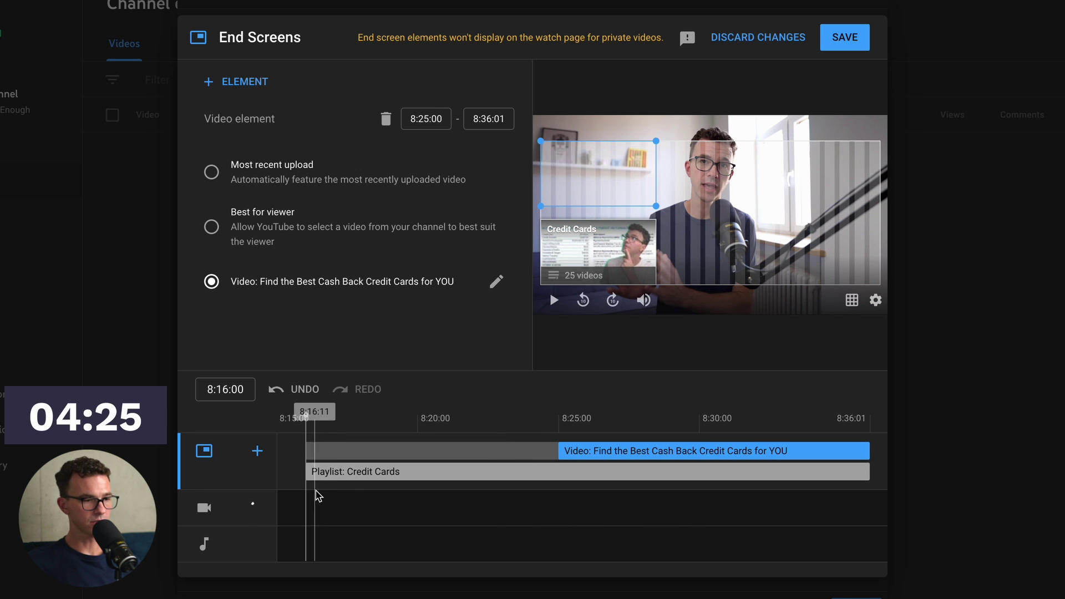
pyautogui.moveTo(305, 471); pyautogui.dragTo(570, 472)
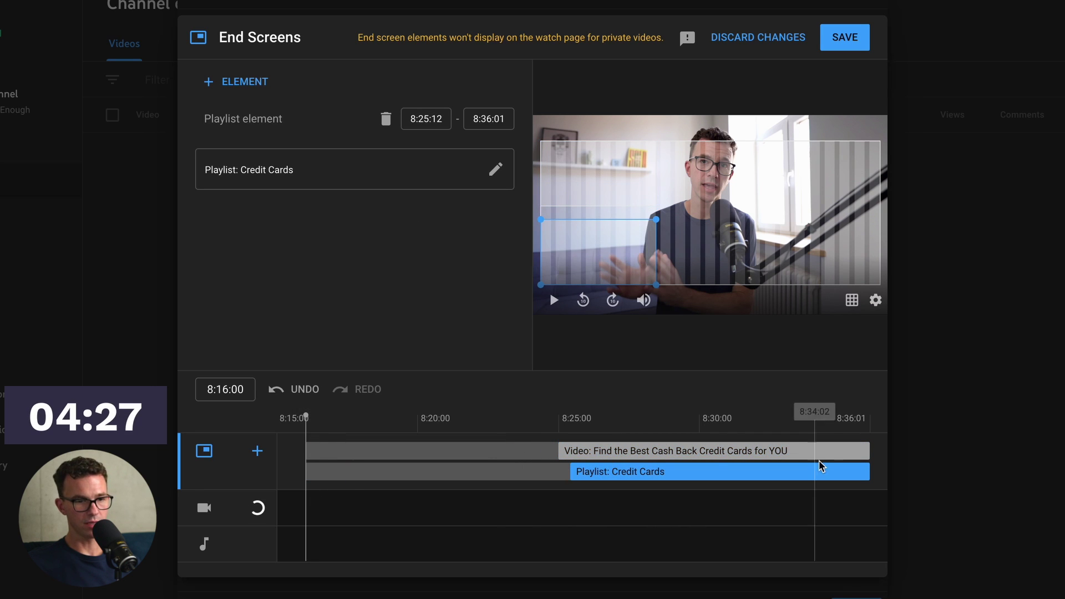
pyautogui.moveTo(872, 473); pyautogui.dragTo(894, 471)
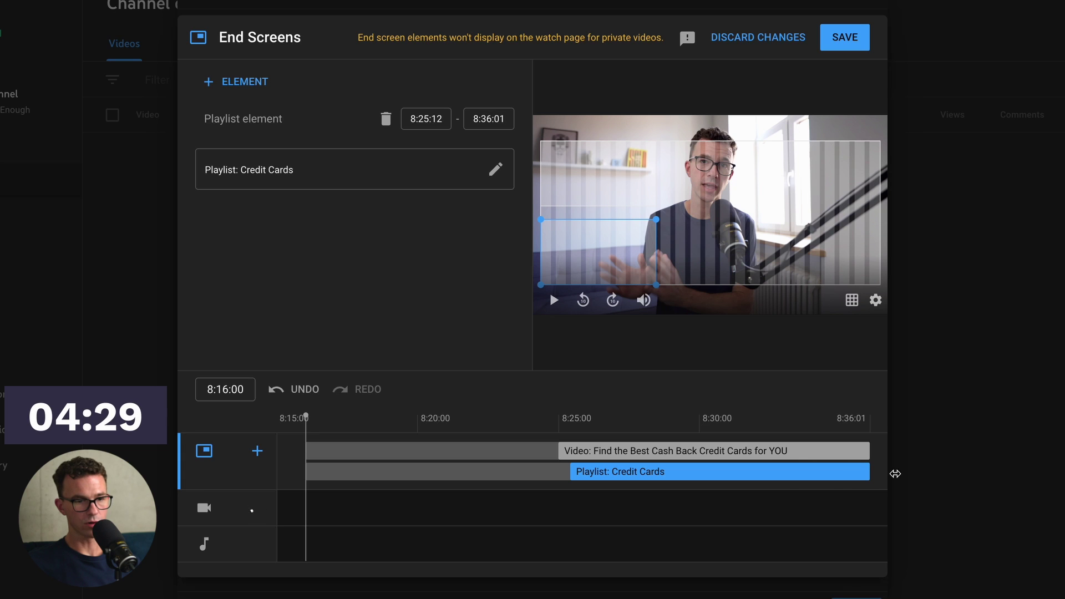
# - Add a subscribe button element in the end screen's bottom-right corner
pyautogui.click(245, 85)
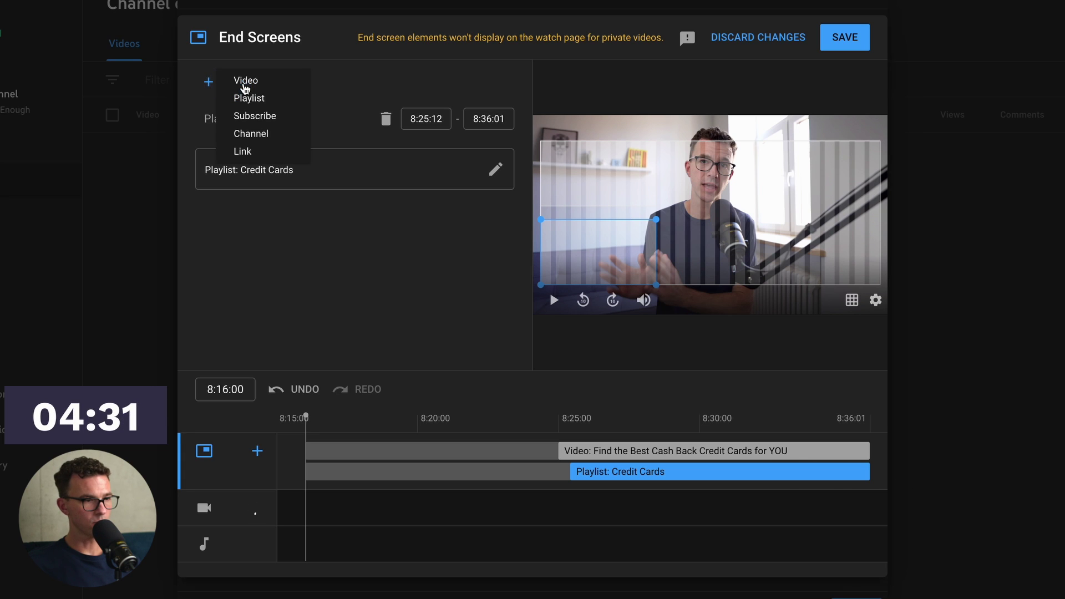
pyautogui.click(249, 116)
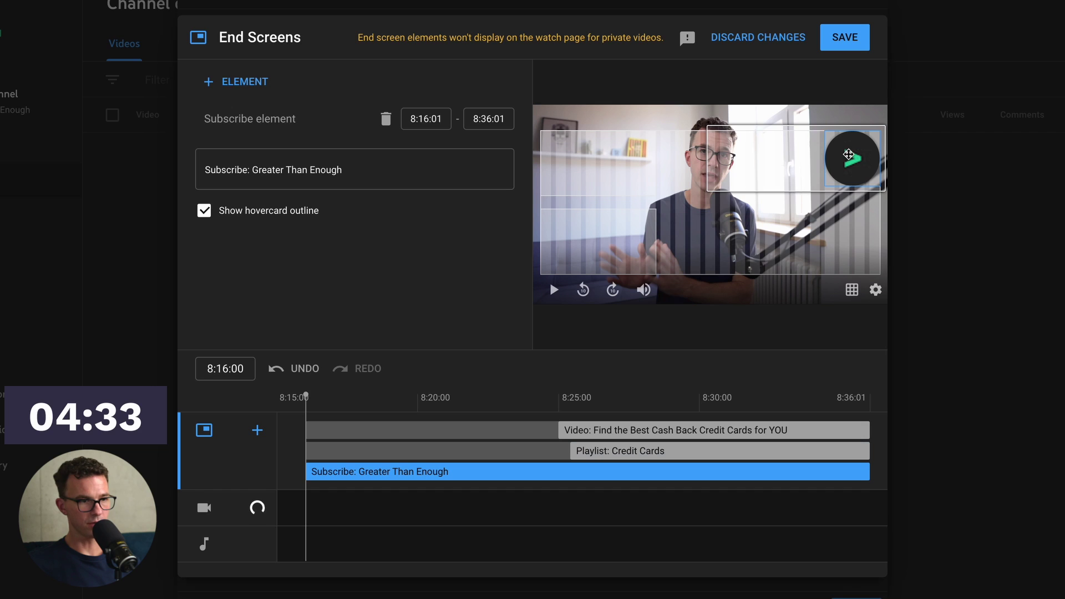
pyautogui.moveTo(849, 156); pyautogui.dragTo(888, 268)
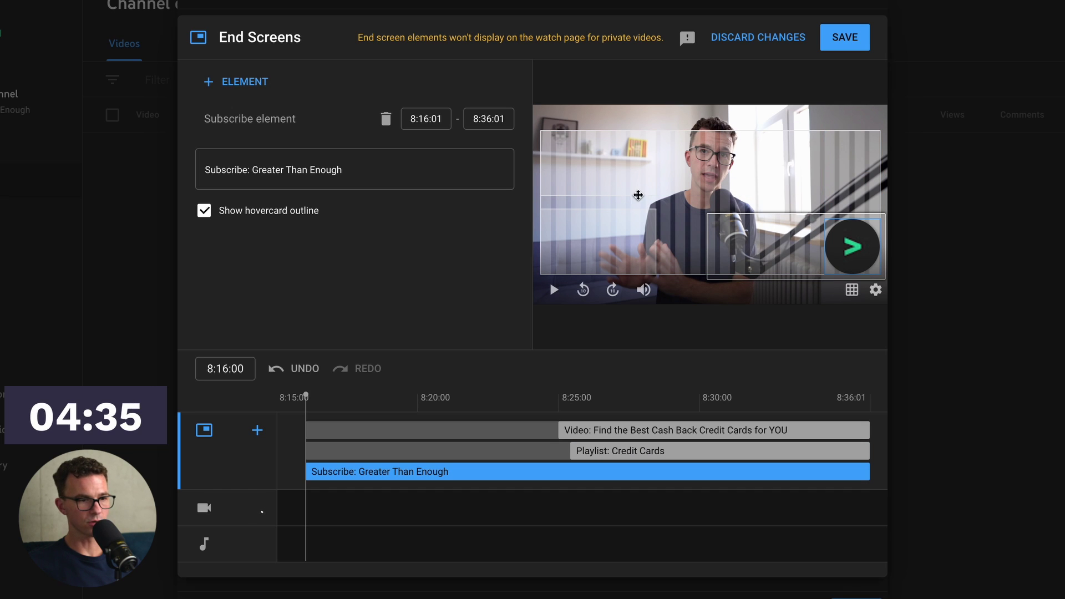
# - Start the subscribe button at 8:31:01, align the video element to 8:25:12, and save
pyautogui.moveTo(304, 476); pyautogui.dragTo(783, 492)
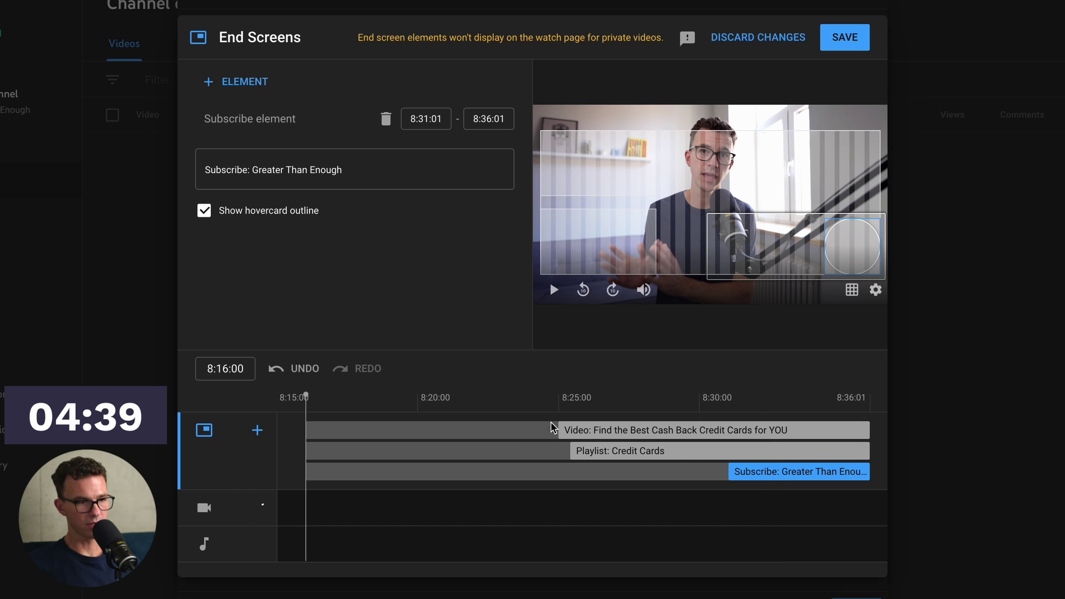
pyautogui.moveTo(558, 430); pyautogui.dragTo(575, 430)
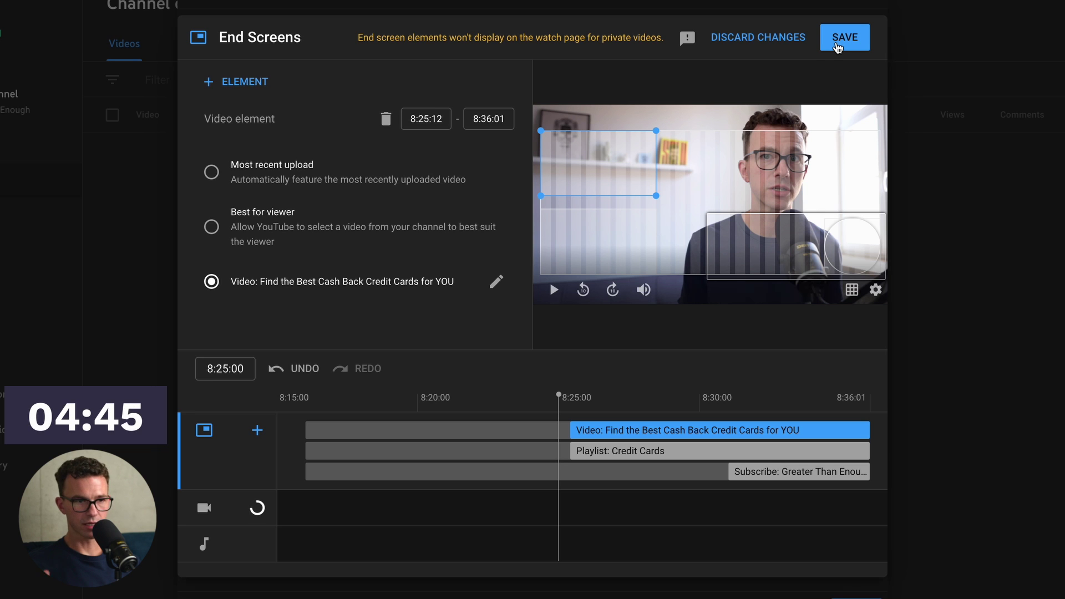
pyautogui.click(837, 48)
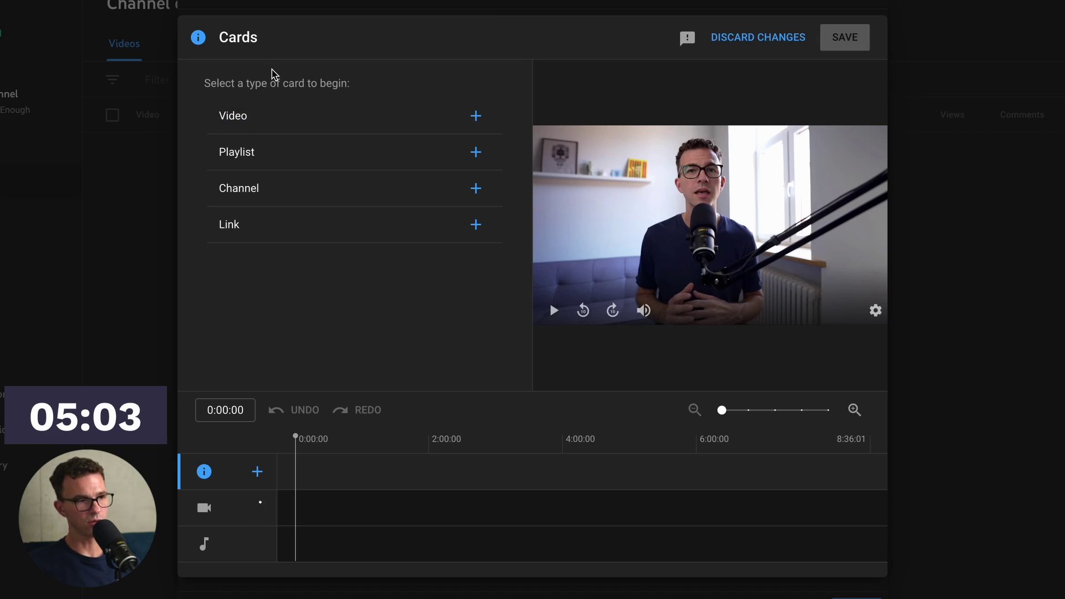
# - Add a video card for 'Find the Best Cash Back Credit Cards for YOU' at 7:00:00 and save
pyautogui.click(476, 116)
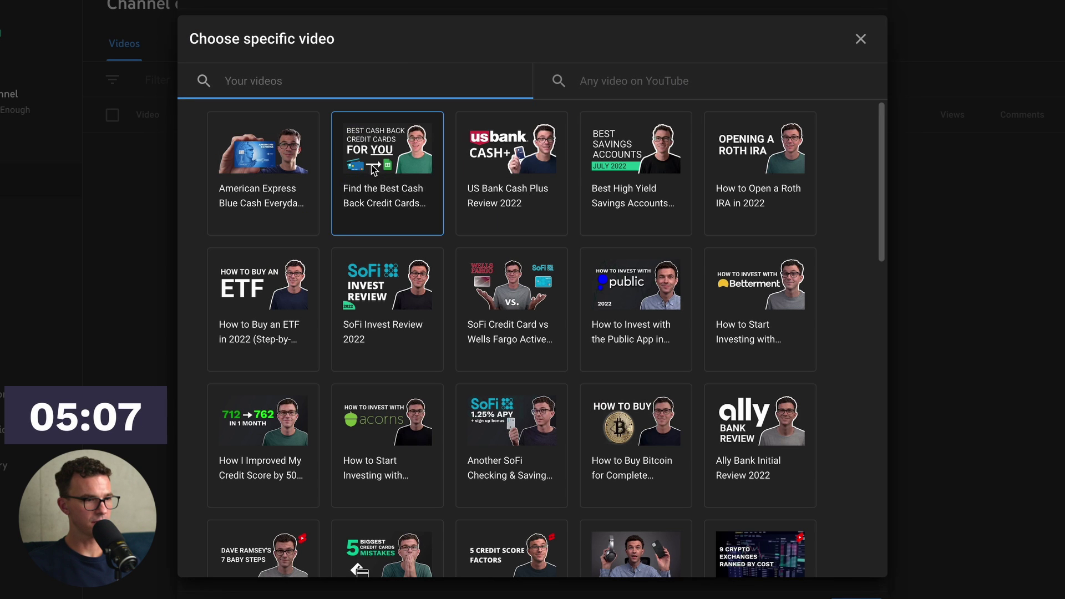
pyautogui.click(373, 169)
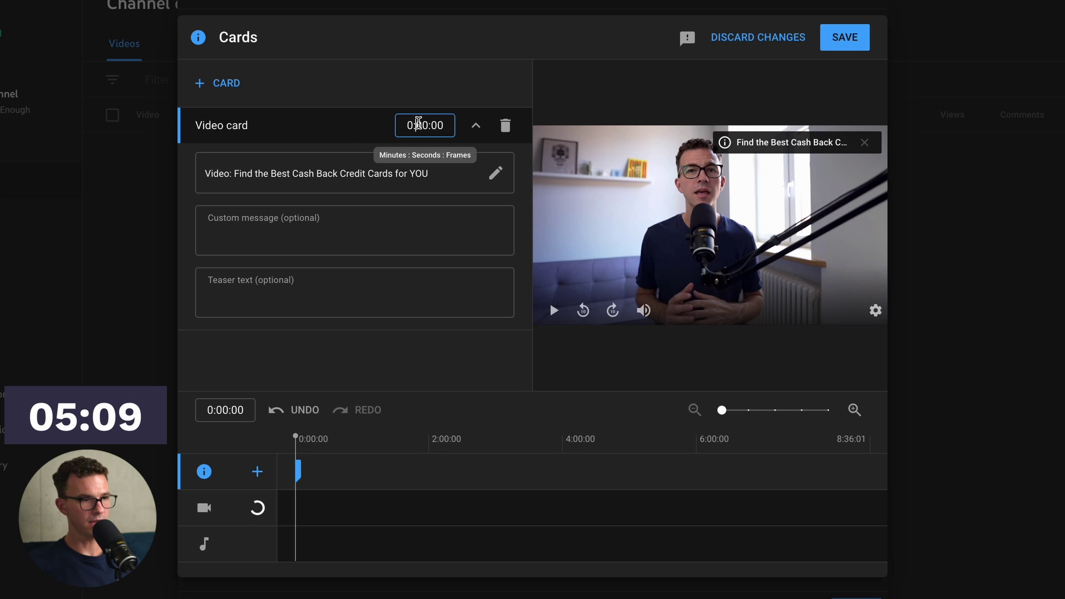
pyautogui.click(413, 125)
pyautogui.write('7')
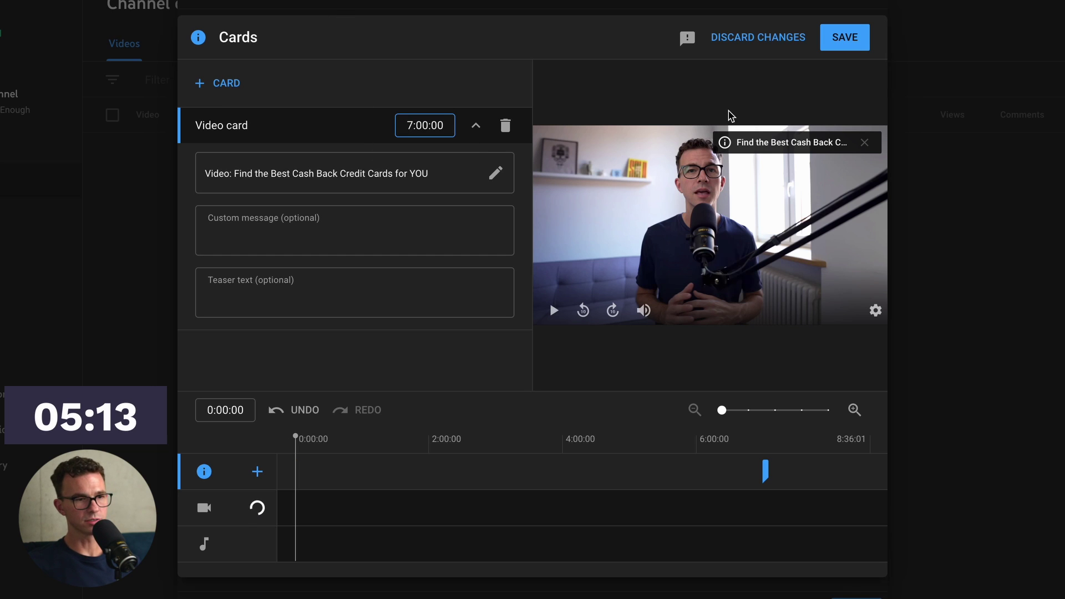
pyautogui.click(847, 51)
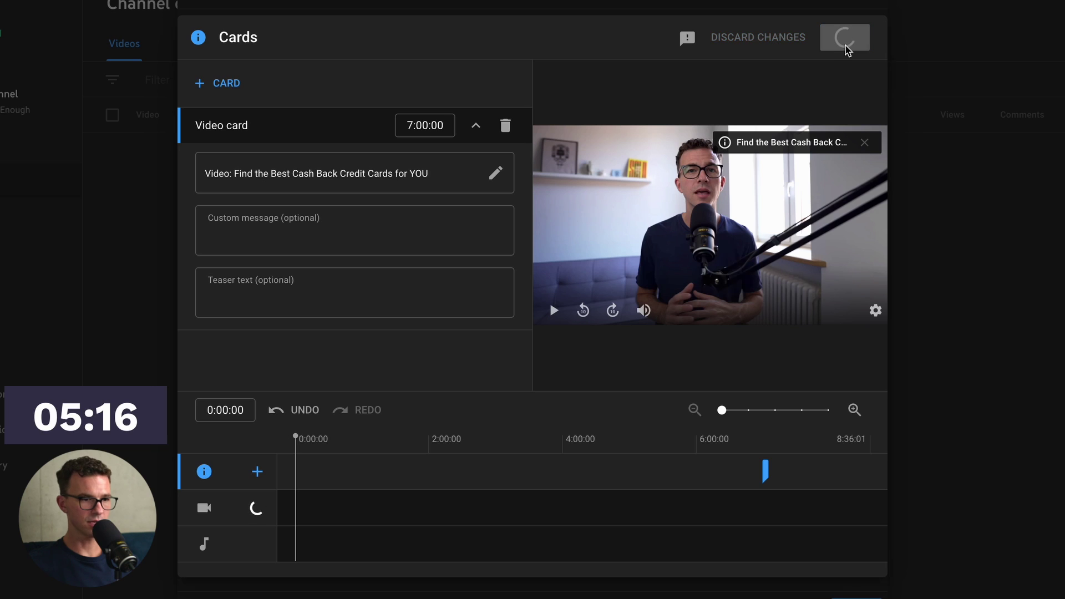
# - Advance past Video elements and Checks to the Visibility step
pyautogui.click(802, 582)
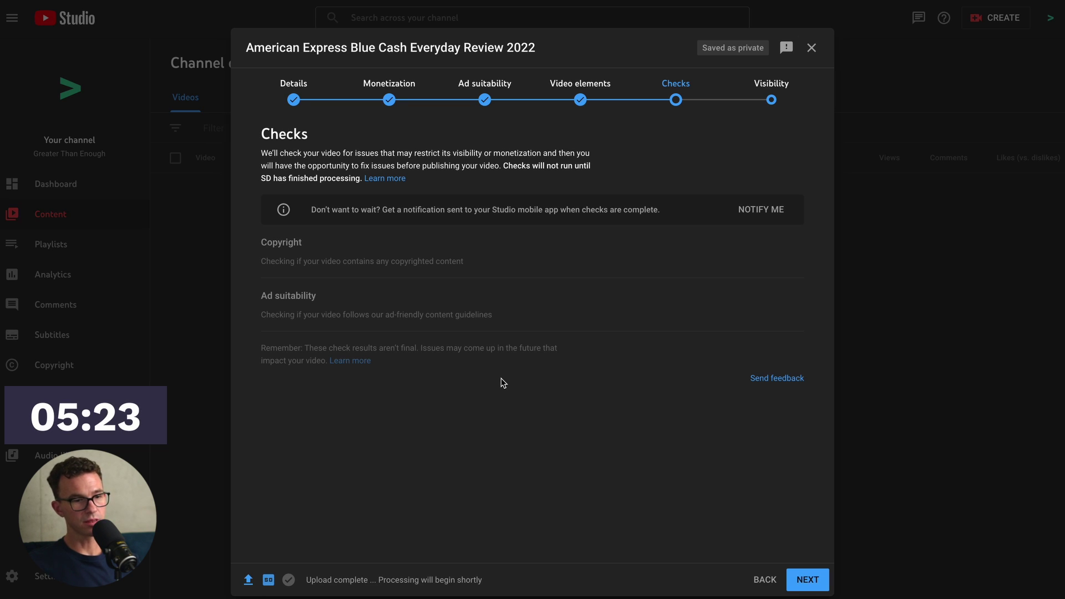
pyautogui.click(809, 580)
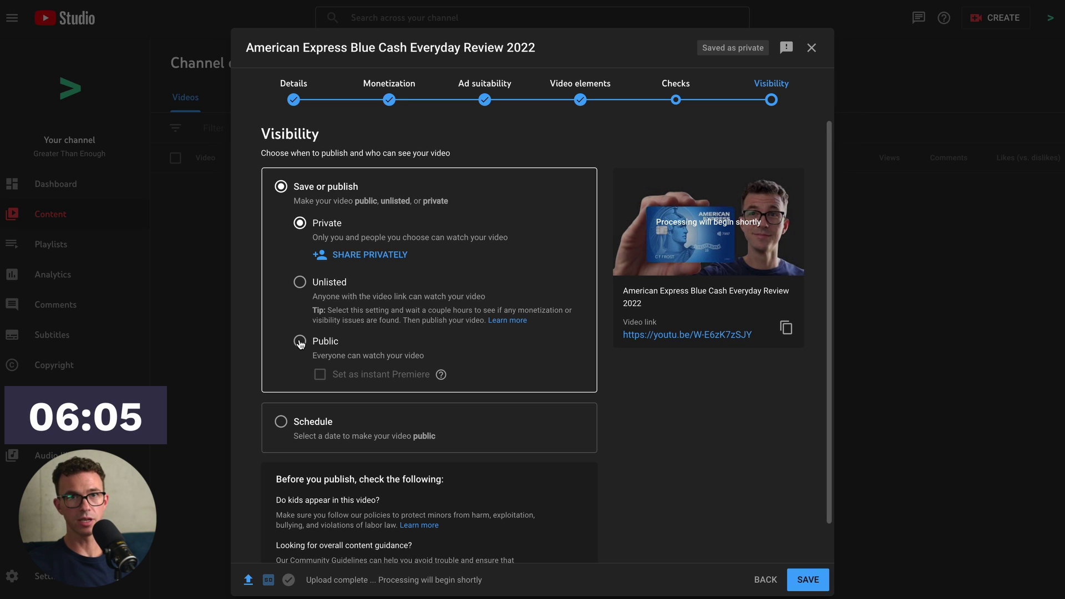
# - Schedule the video for July 28, 2022 at 4:00 PM and confirm
pyautogui.click(281, 422)
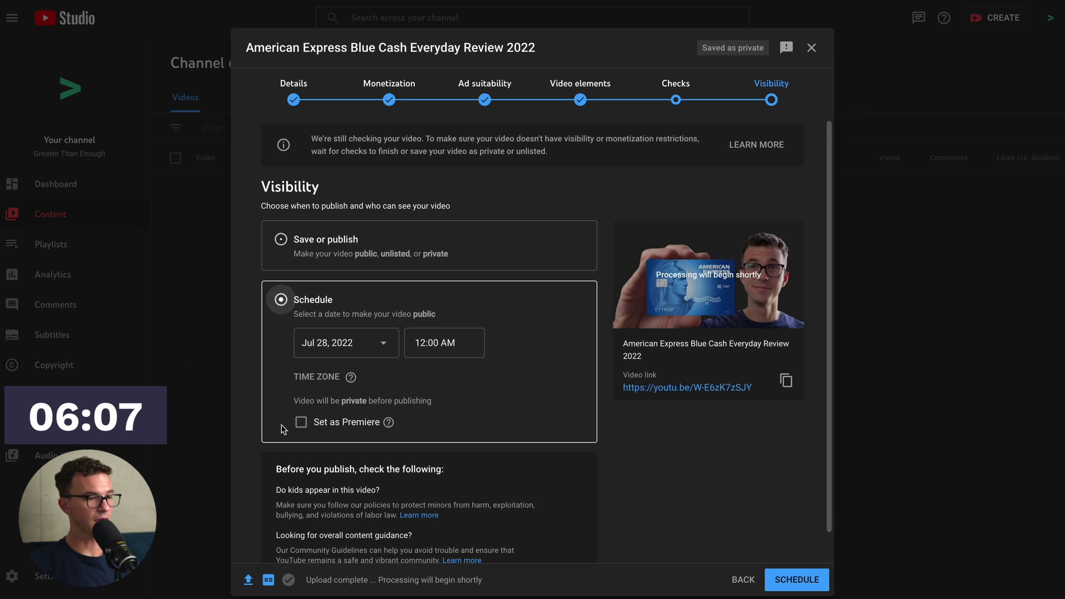
pyautogui.click(344, 345)
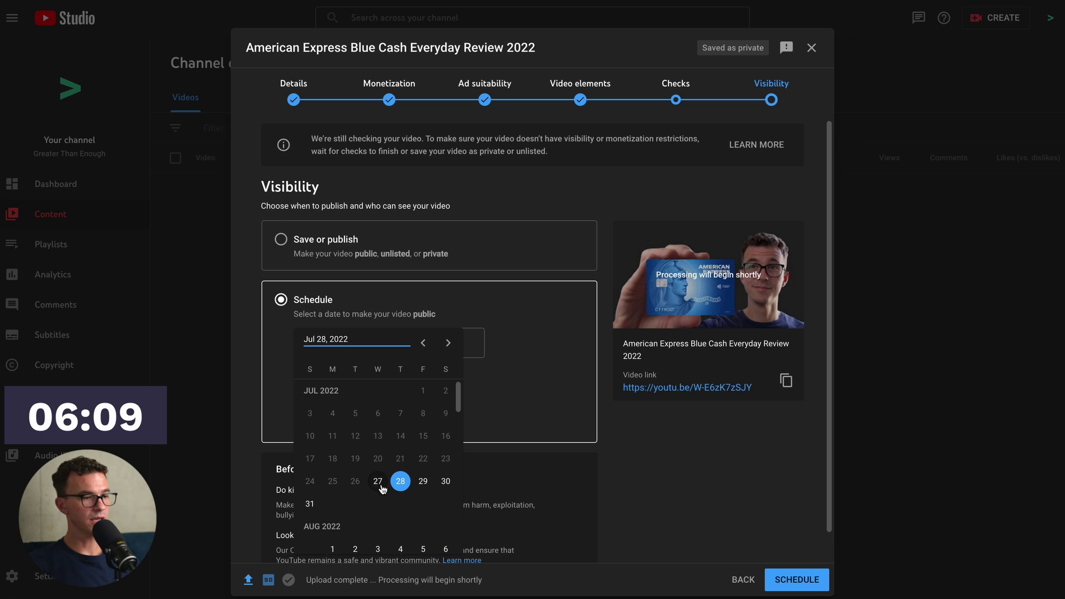
pyautogui.click(400, 481)
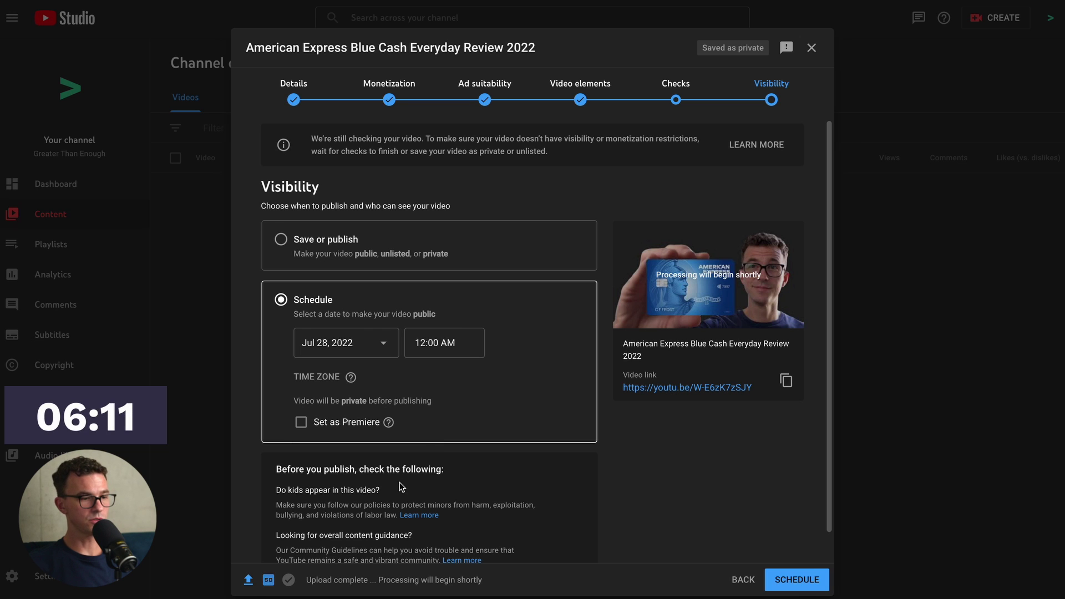
pyautogui.click(441, 355)
pyautogui.scroll(-10, 459, 454)
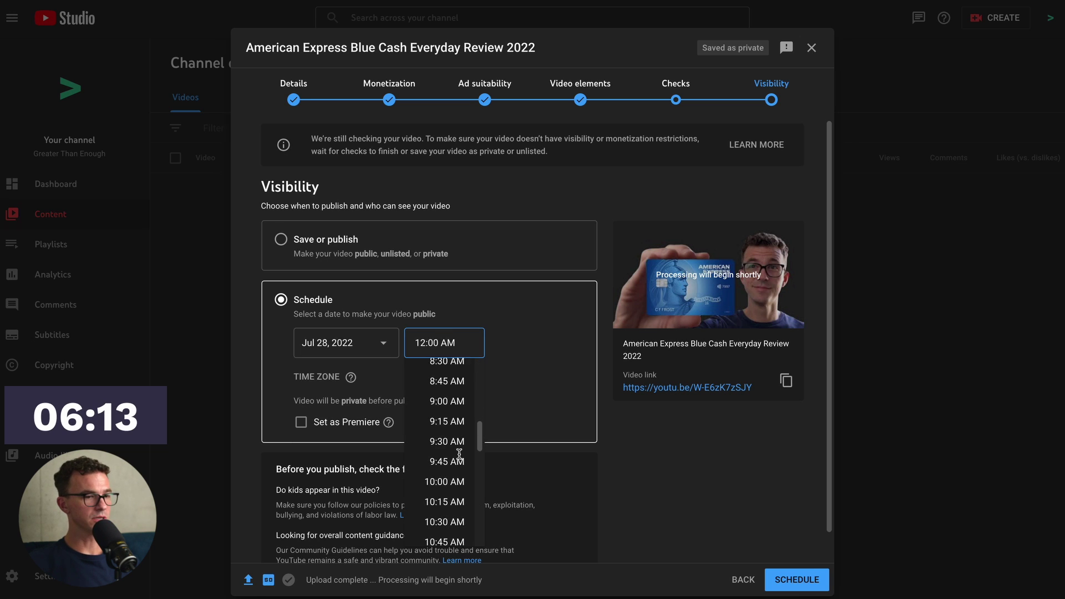
pyautogui.scroll(-5, 460, 454)
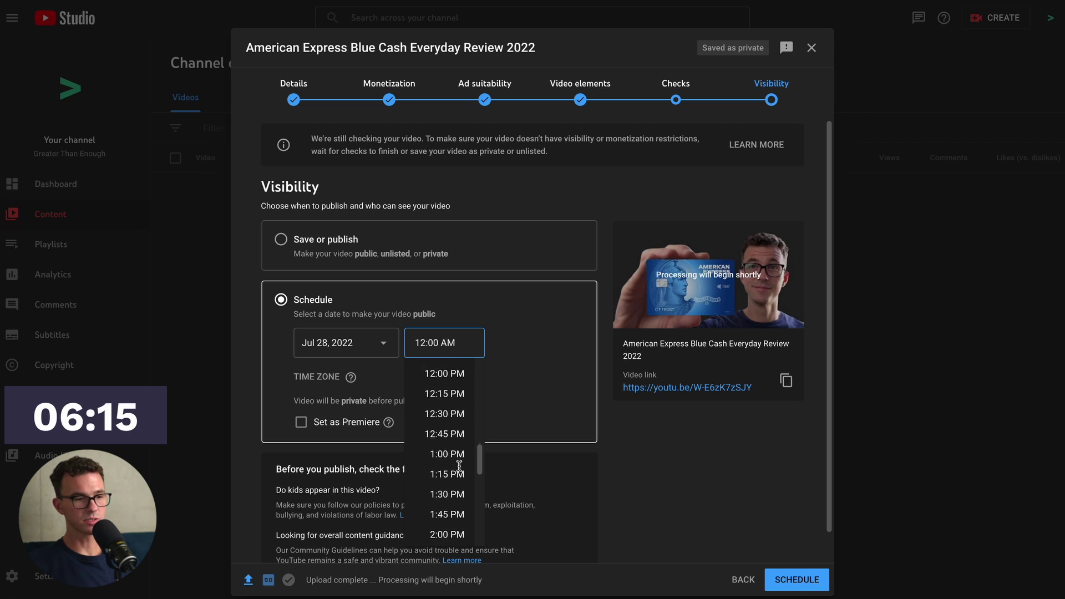
pyautogui.scroll(-4, 459, 466)
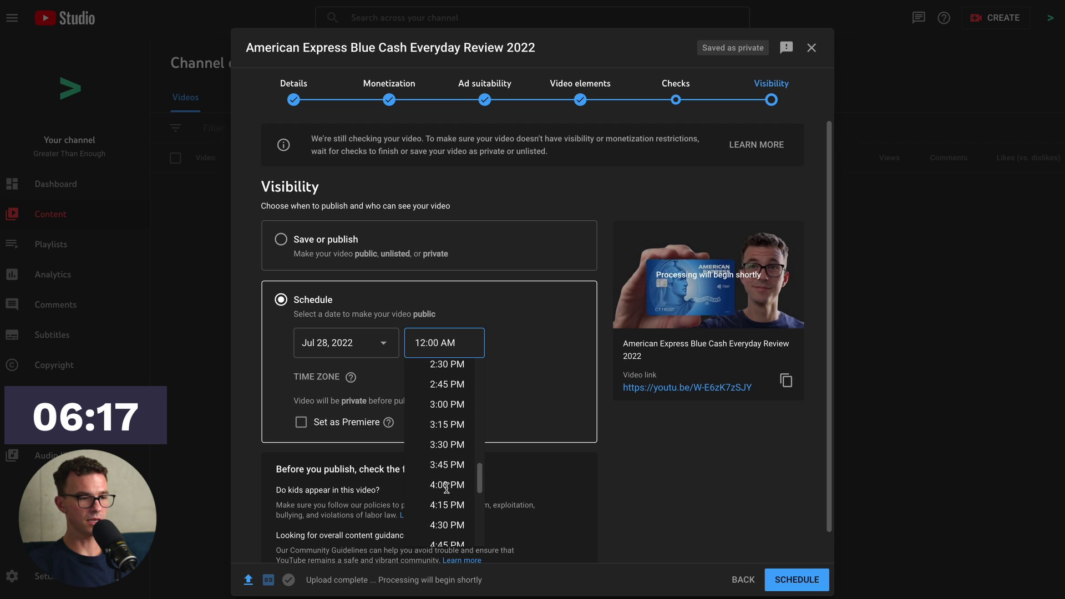
pyautogui.click(447, 485)
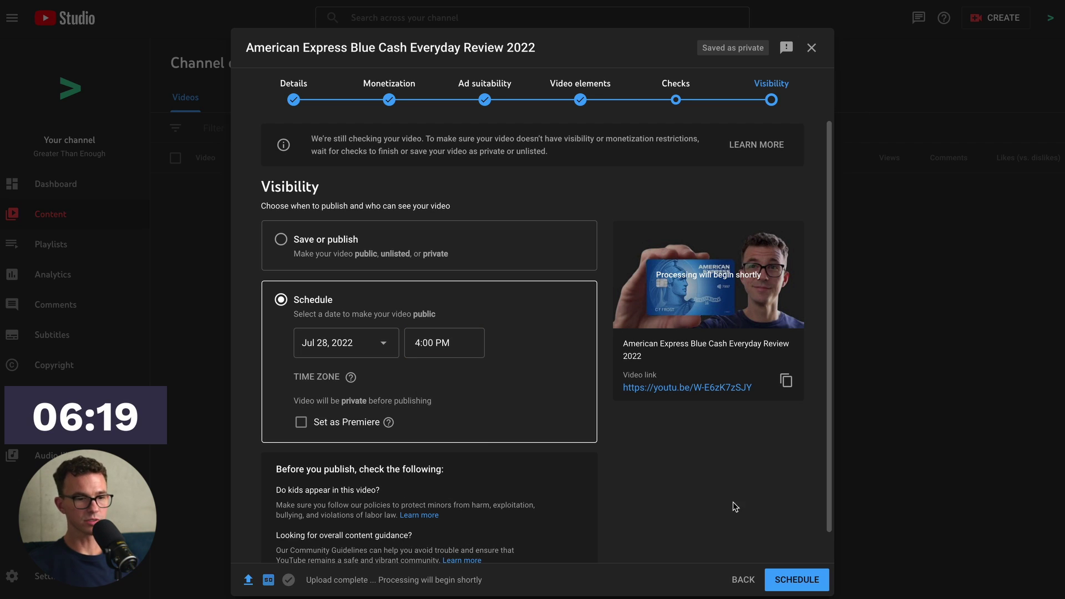
pyautogui.click(784, 582)
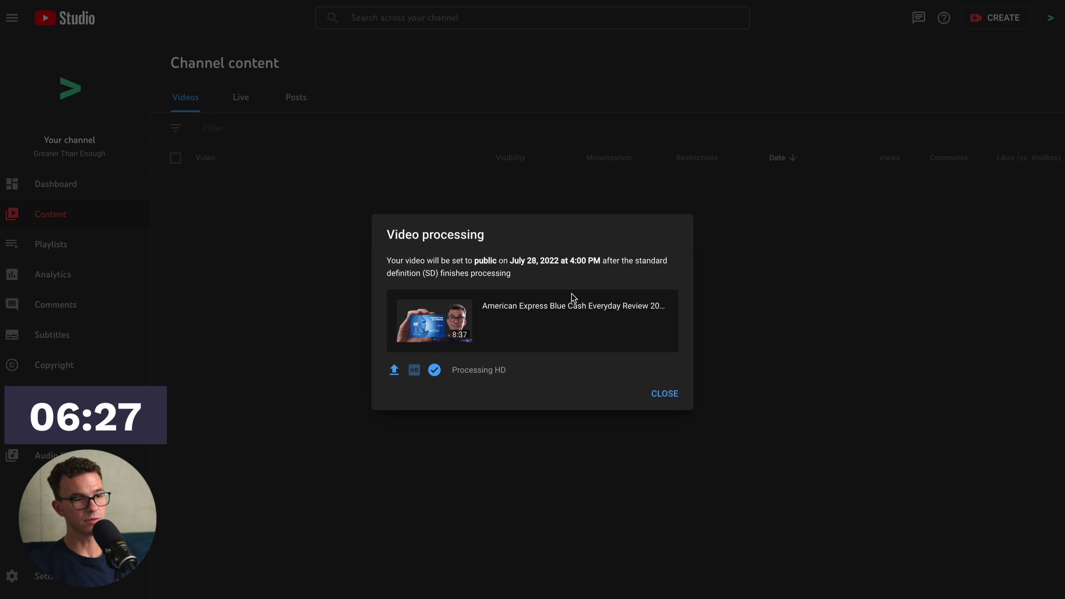
# - Close the Video processing dialog to return to Channel content
pyautogui.click(664, 396)
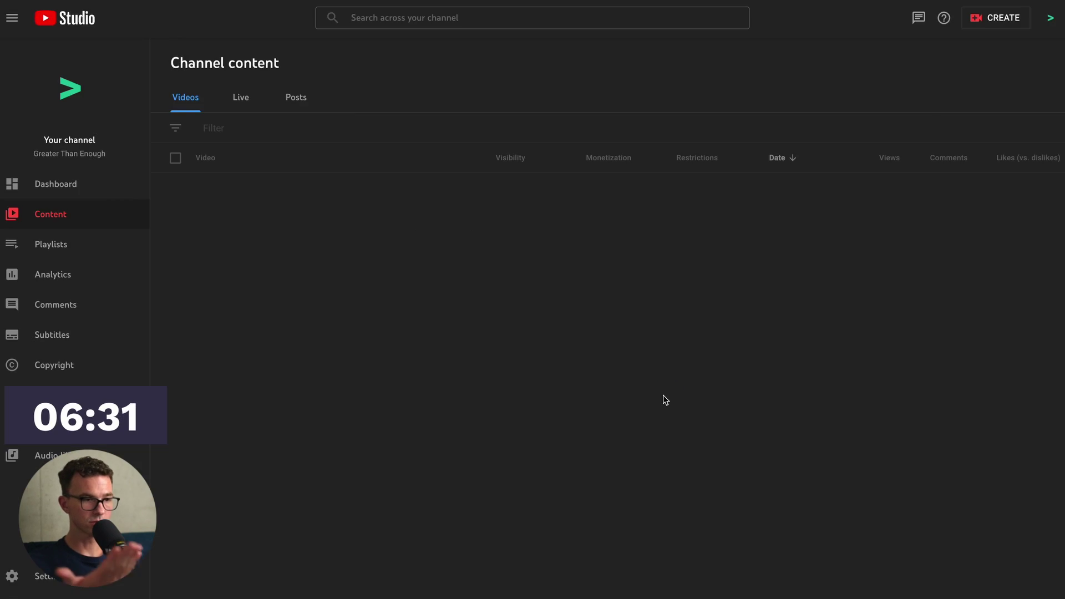